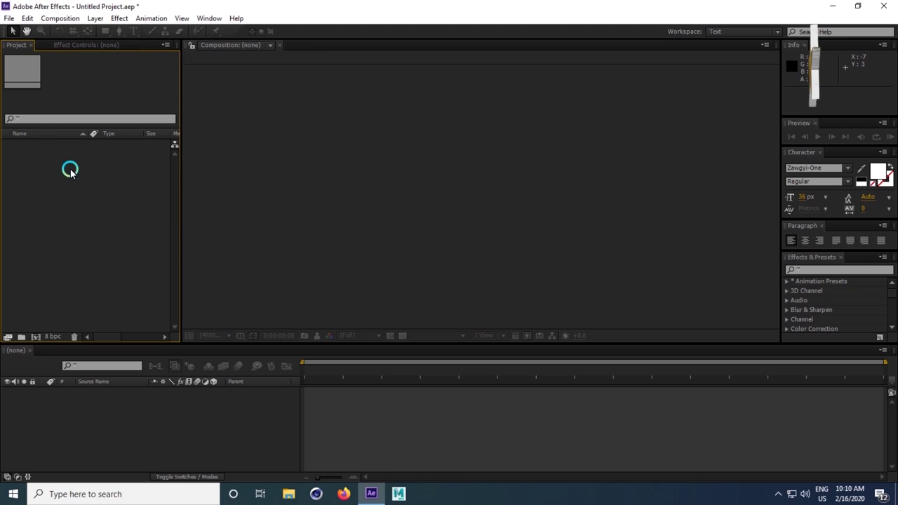
Import the Move video from the Car Move Tutorial folder and create a new composition from the Move.mp4 footage
double_click(57, 208)
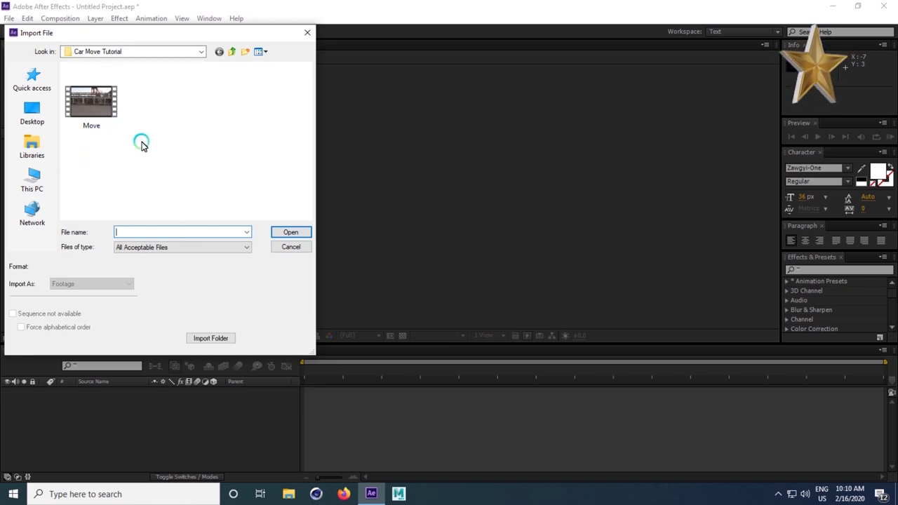
left_click(101, 101)
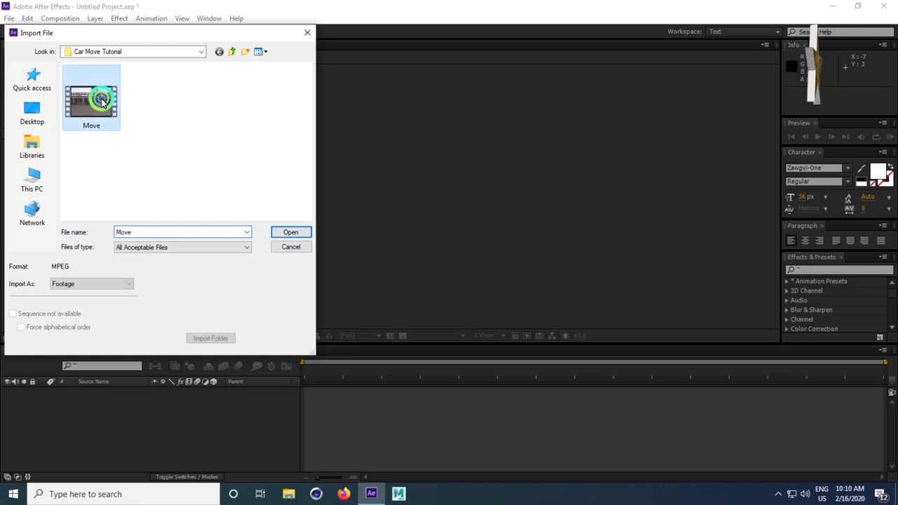
left_click(286, 236)
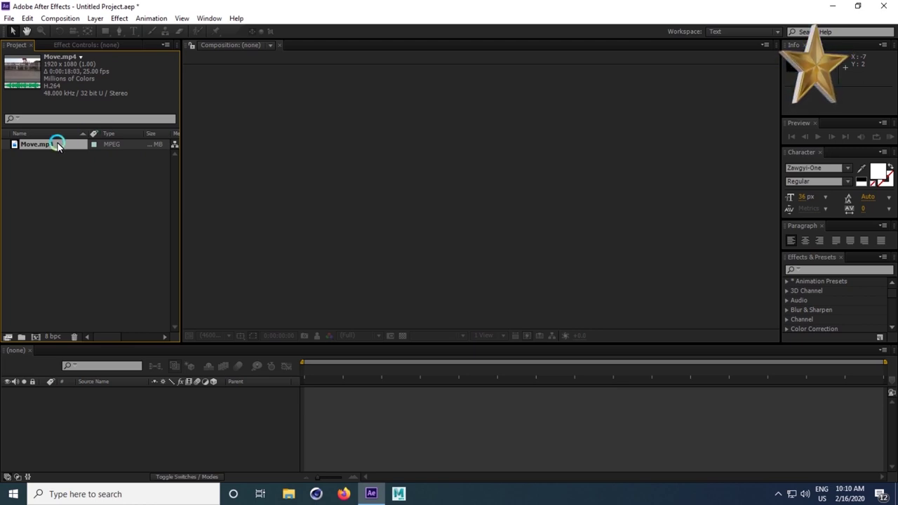
left_click_drag(58, 145, 37, 337)
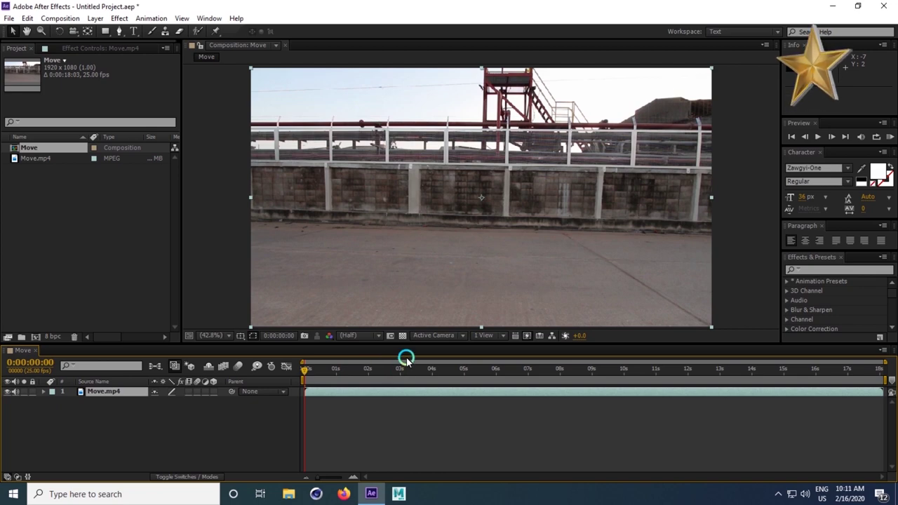
Play a RAM preview of the Move composition from its first frame
left_click_drag(367, 372, 287, 381)
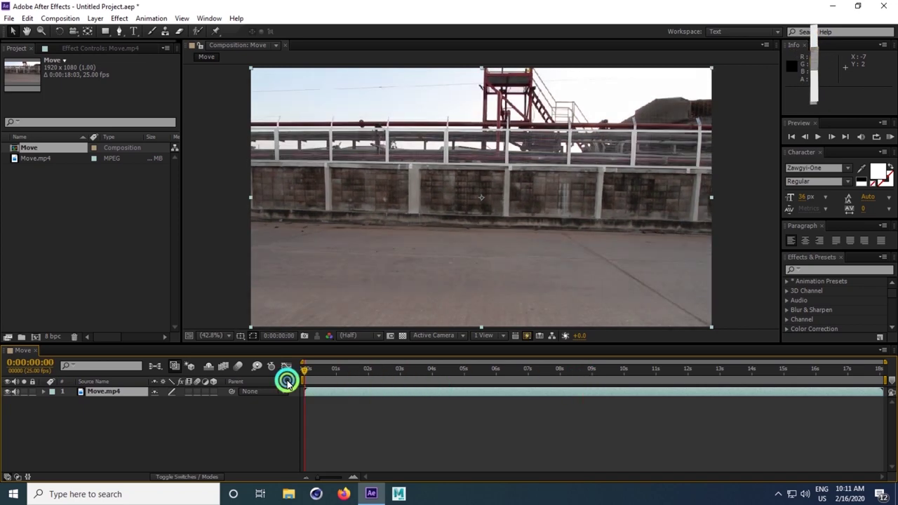
left_click(889, 138)
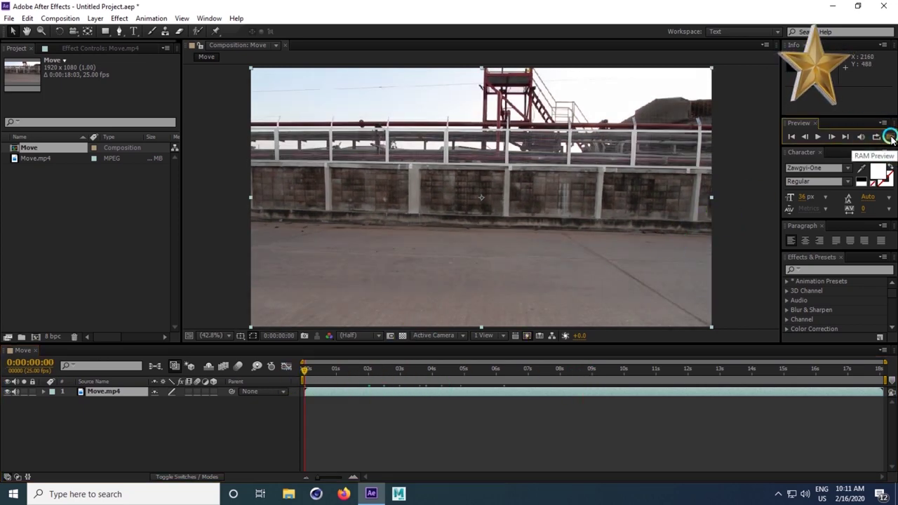
left_click(889, 138)
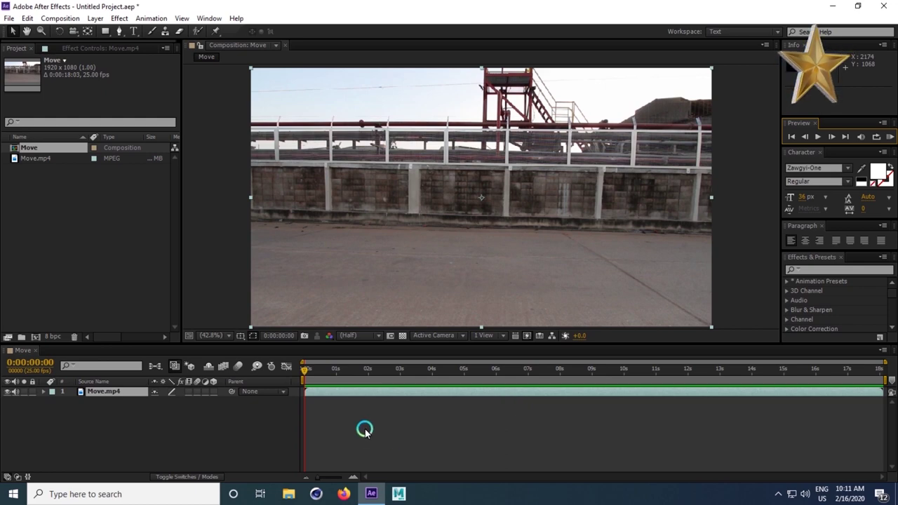
Split the Move.mp4 layer at 0:00:16:16, on a frame showing the empty road
left_click_drag(463, 379, 832, 397)
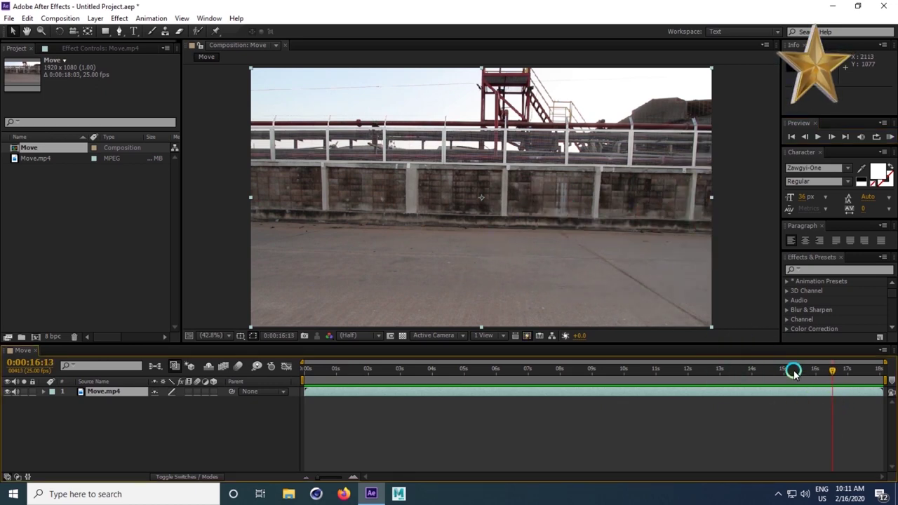
left_click(828, 372)
left_click_drag(827, 373, 836, 372)
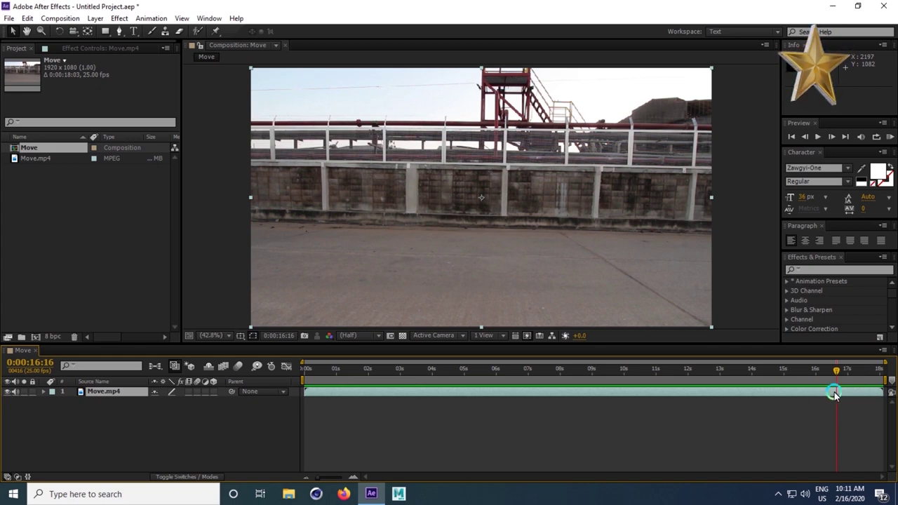
key("super+space")
key("super+space")
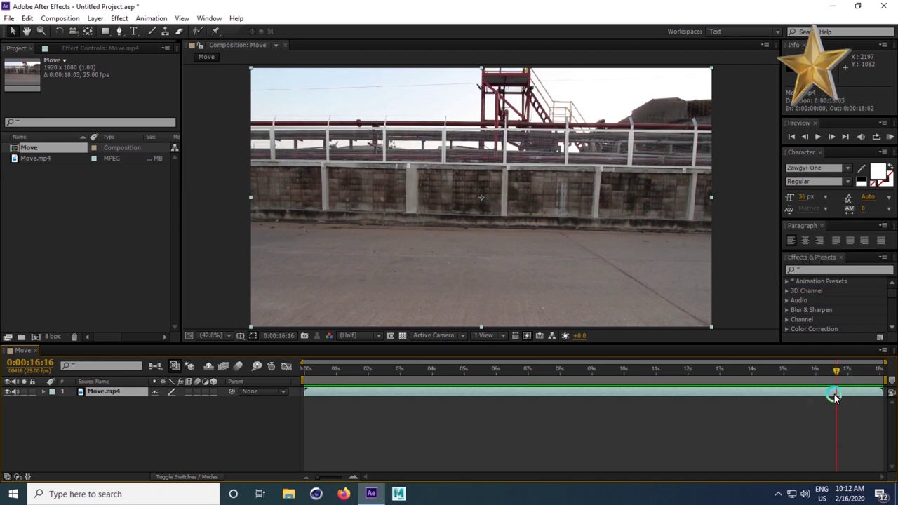
key("ctrl+shift+d")
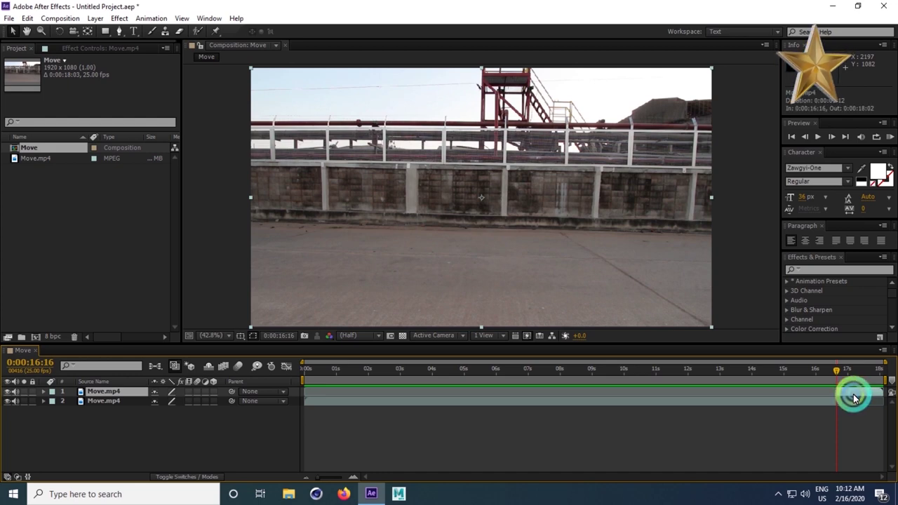
Apply Freeze Frame to the Move.mp4 segment that starts at 0:00:16:16 and check the held frame
right_click(853, 398)
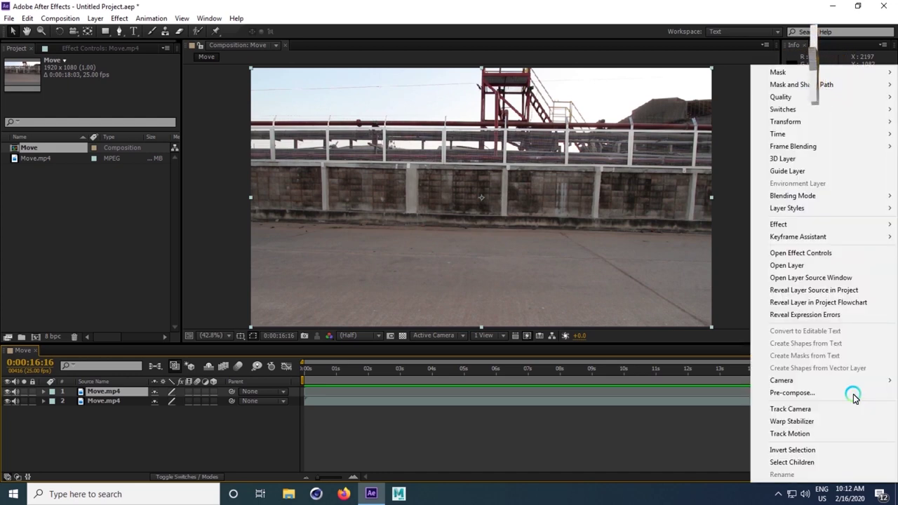
mouse_move(786, 134)
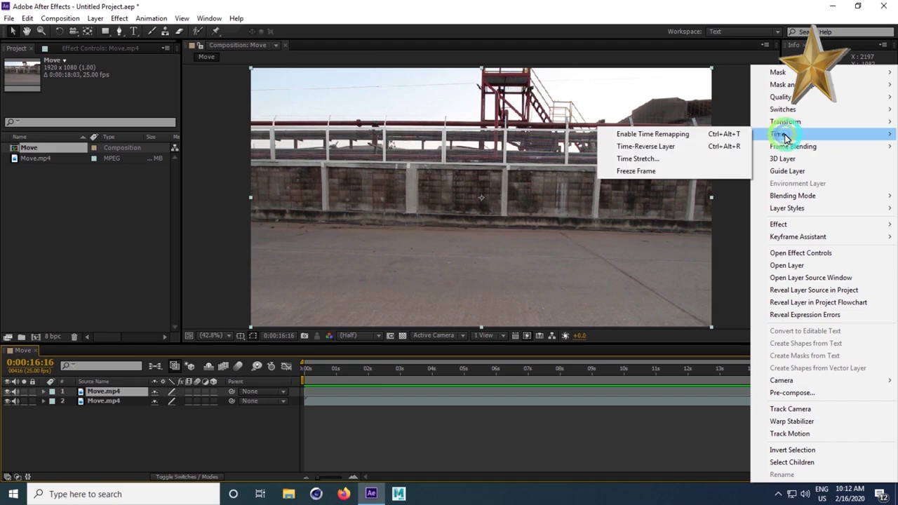
left_click(677, 174)
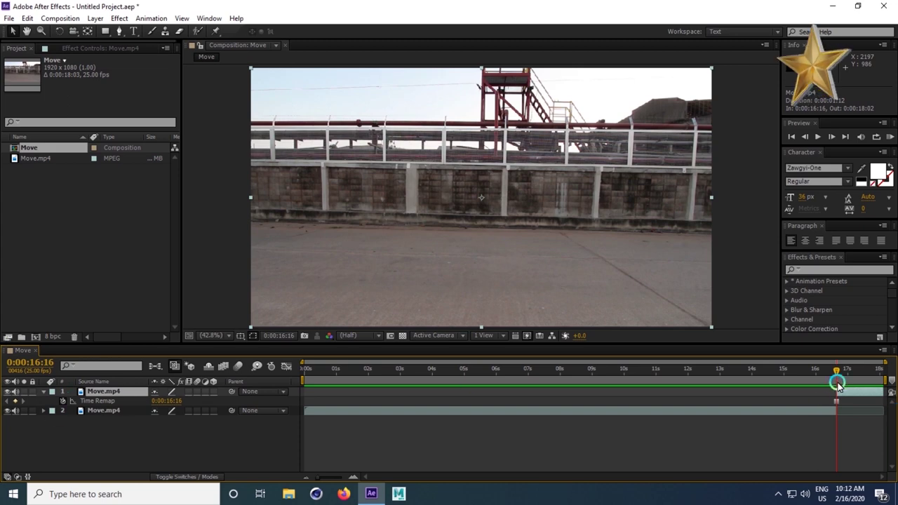
left_click_drag(836, 372, 858, 394)
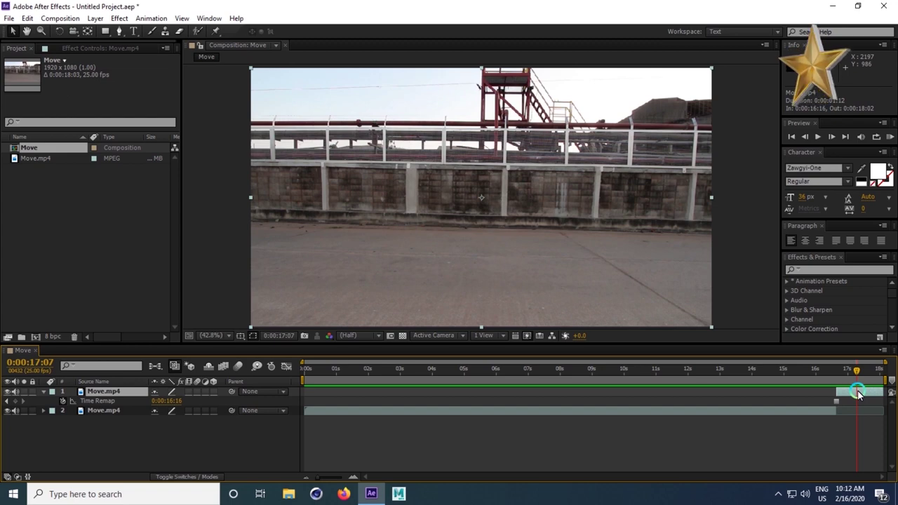
Place the frozen segment beneath the other Move.mp4 layer and rename it Background
left_click_drag(105, 392, 98, 418)
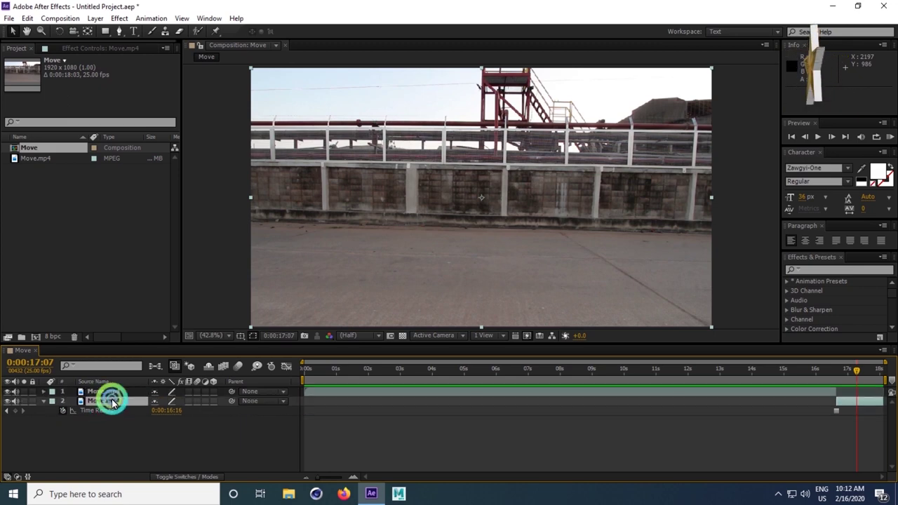
left_click(44, 400)
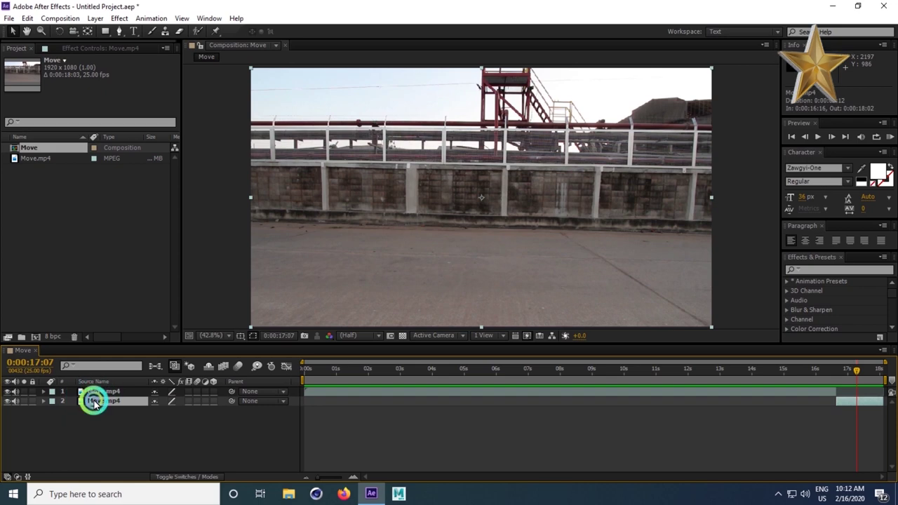
left_click(74, 402)
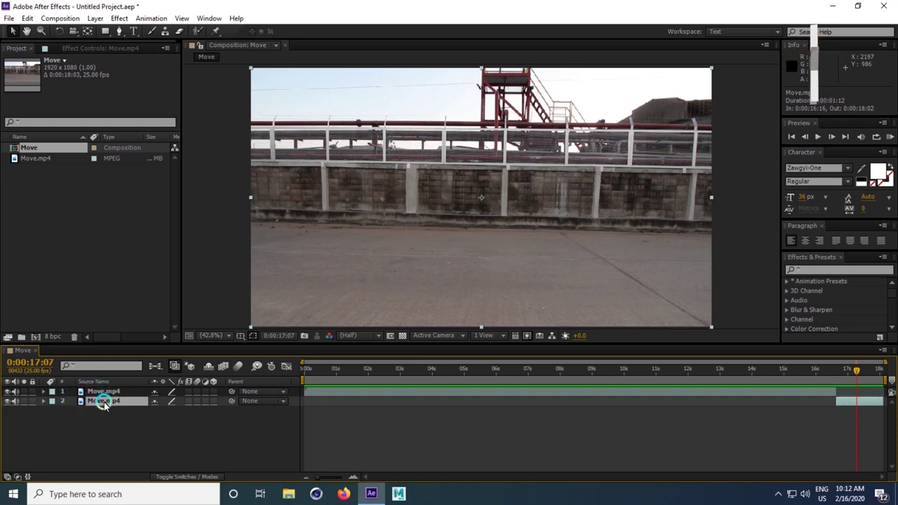
right_click(101, 401)
left_click(142, 476)
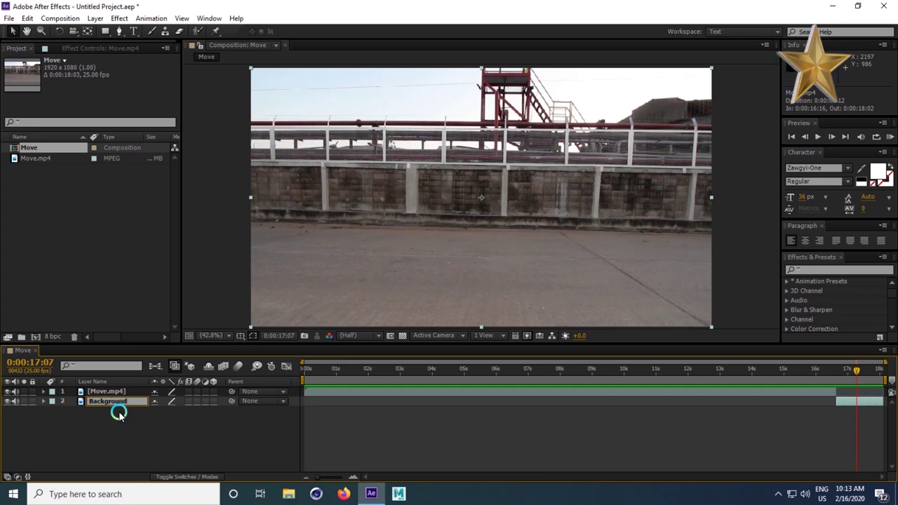
left_click(119, 416)
left_click(110, 404)
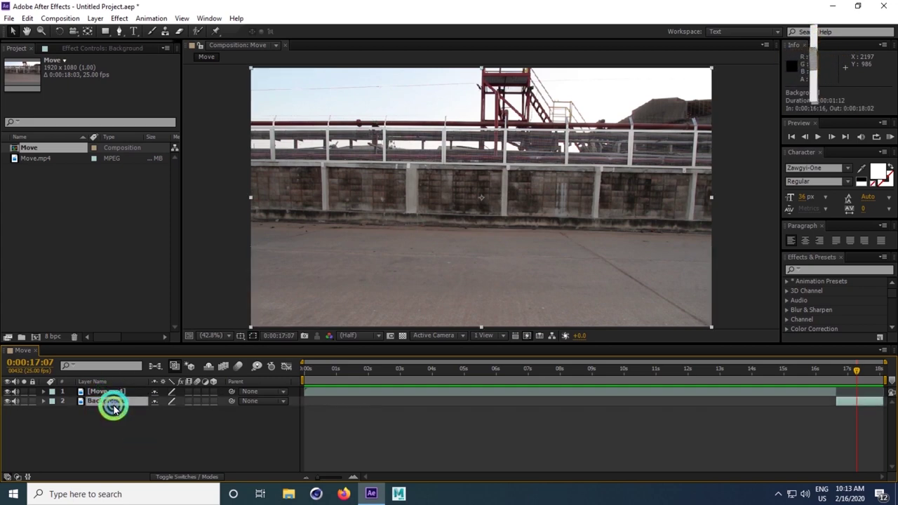
Extend the Background layer back past the start of the composition and check it with the Move.mp4 layer temporarily hidden
left_click_drag(834, 399, 165, 379)
left_click(14, 401)
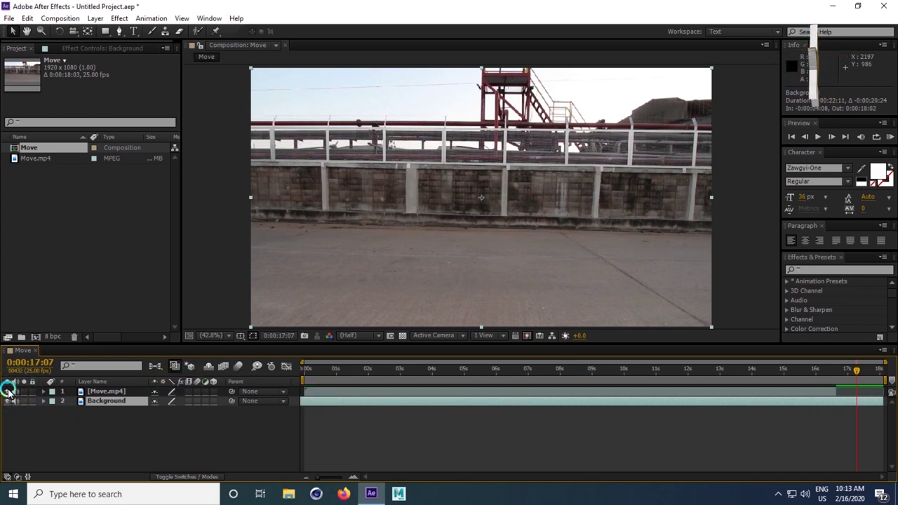
left_click(7, 391)
left_click_drag(357, 379, 717, 437)
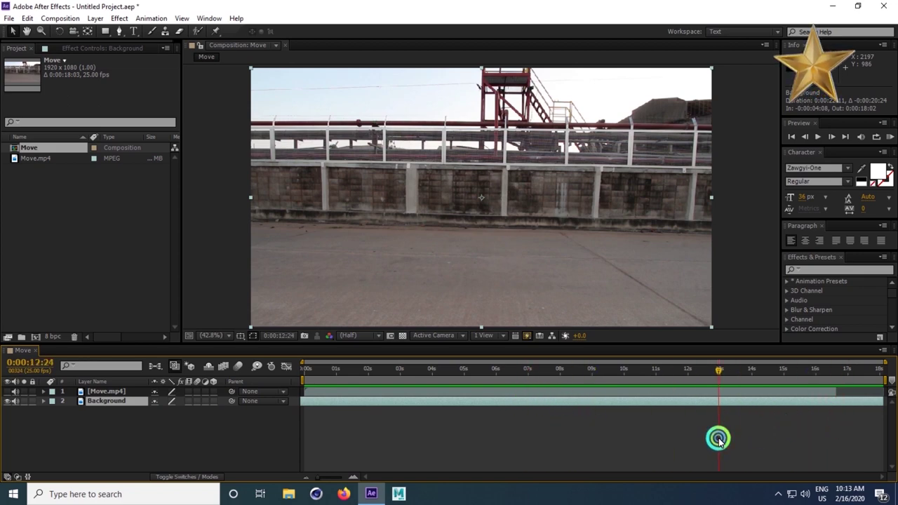
left_click(8, 395)
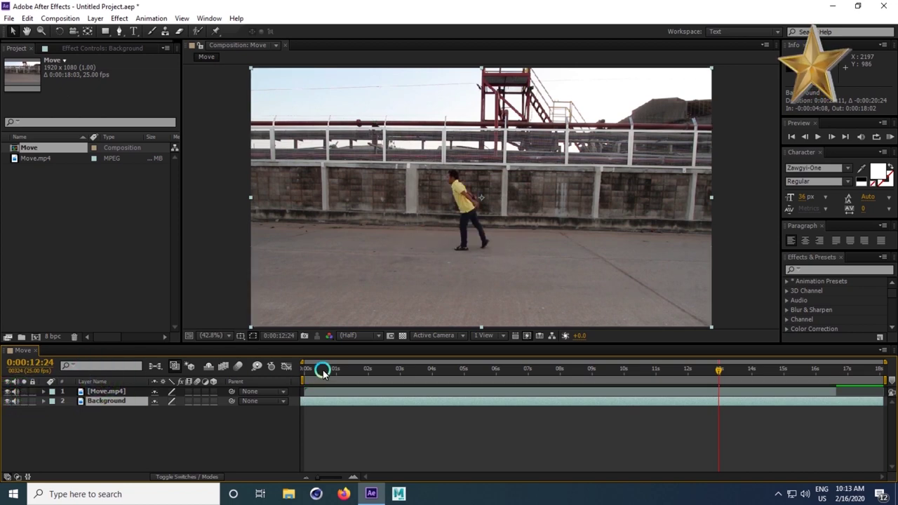
Split the Move.mp4 layer at 0:00:02:10, where the road is empty
left_click_drag(302, 371, 350, 375)
left_click_drag(352, 376, 376, 384)
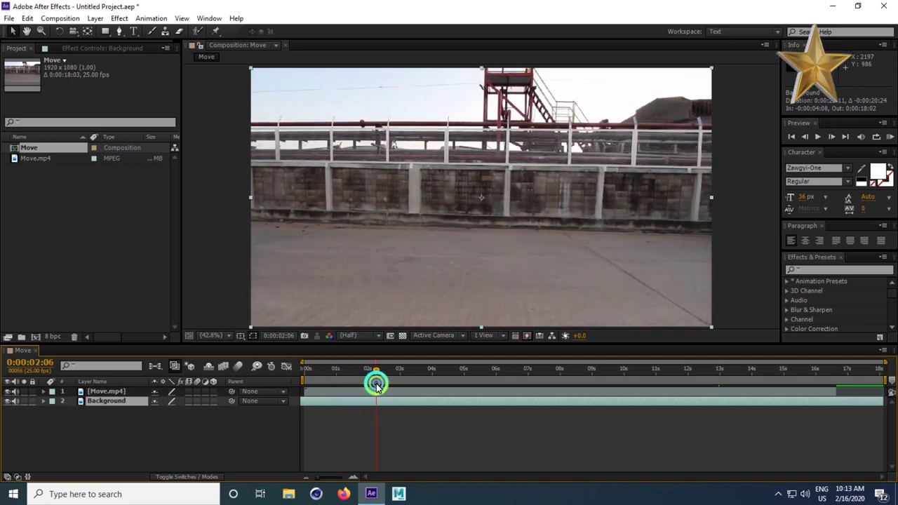
left_click(377, 391)
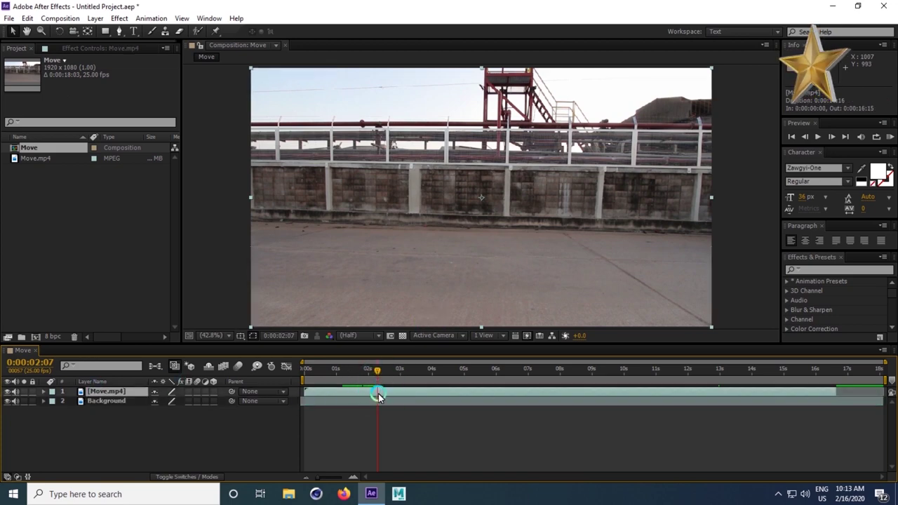
left_click_drag(377, 374, 381, 394)
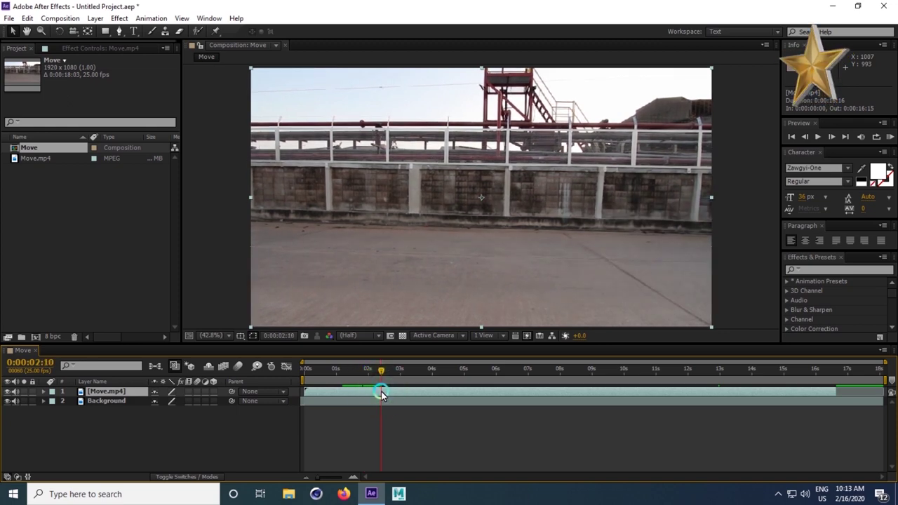
key("ctrl+shift+d")
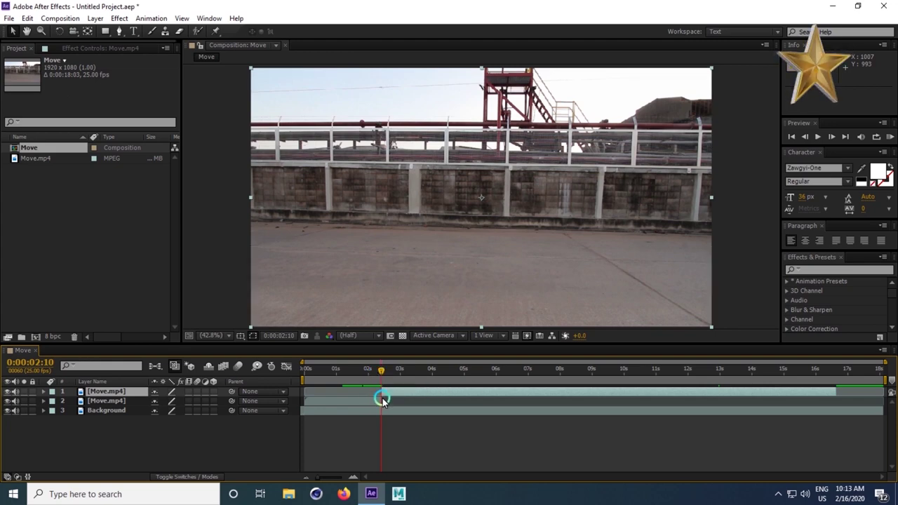
Rename the short opening Move.mp4 segment as Car
left_click(366, 403)
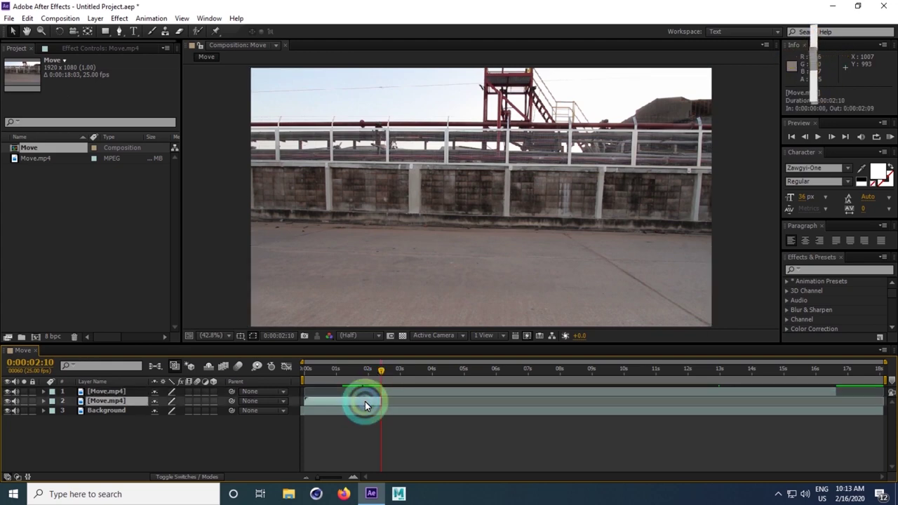
right_click(127, 405)
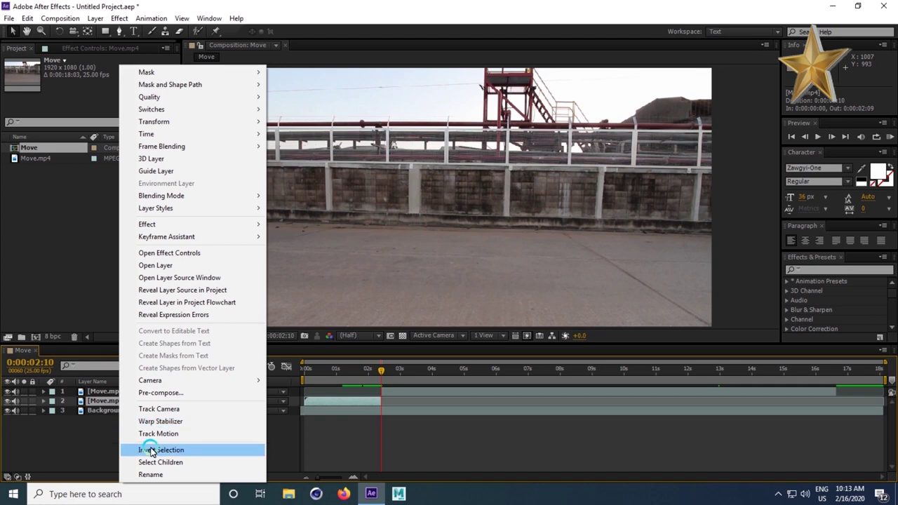
left_click(134, 473)
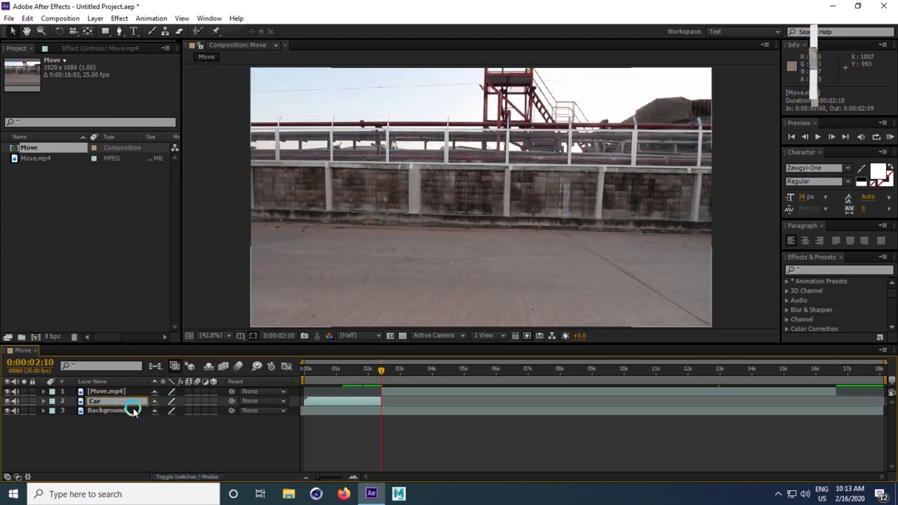
left_click(124, 430)
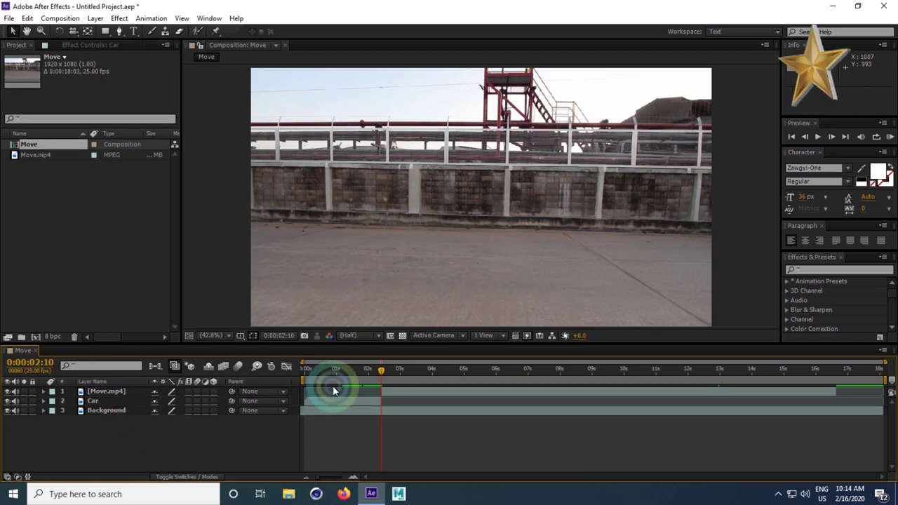
Shift the remaining Move.mp4 segment about 4 seconds earlier so that it starts before the beginning of the composition
left_click(416, 397)
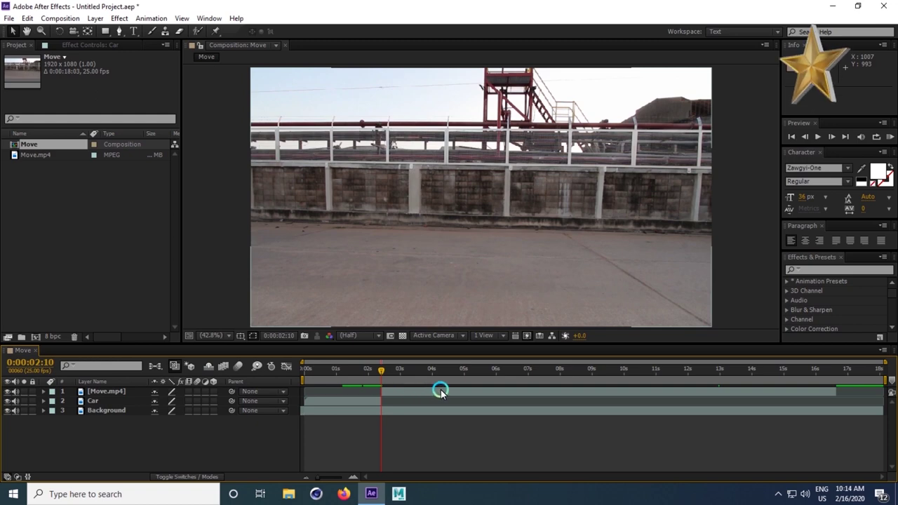
left_click_drag(379, 372, 507, 382)
left_click_drag(411, 394, 283, 372)
Split the shifted Move.mp4 layer at 0:00:07:13, where the man is in mid-jump
left_click_drag(331, 397, 545, 428)
left_click(310, 374)
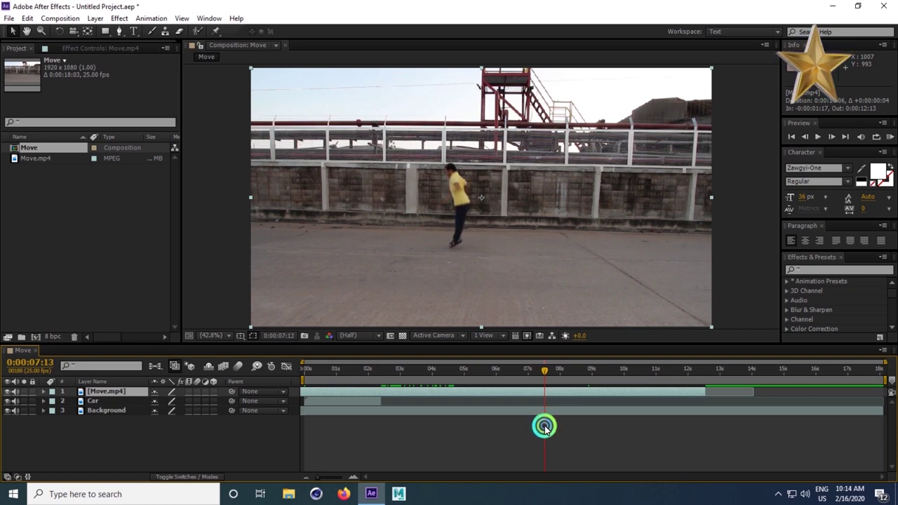
mouse_move(539, 370)
left_mouse_down()
mouse_move(545, 374)
mouse_move(515, 373)
mouse_move(542, 381)
left_mouse_up()
left_click(449, 299)
left_click(481, 162)
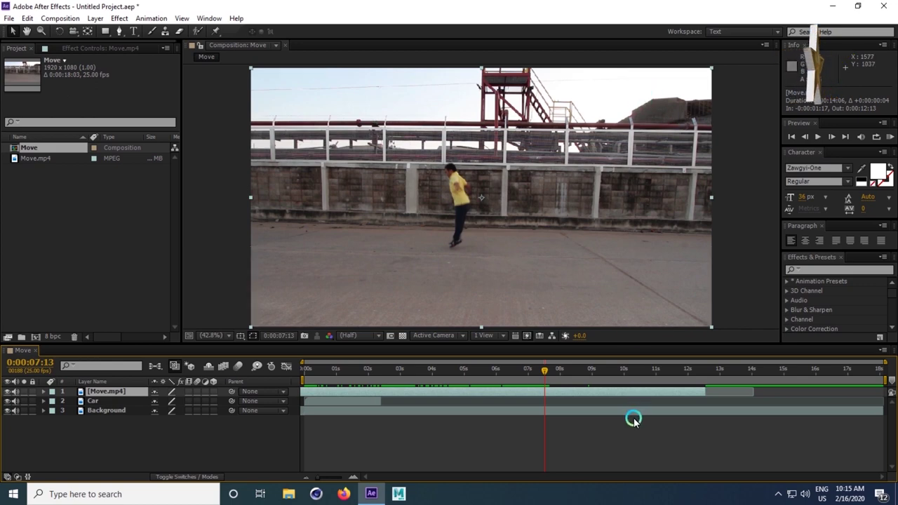
left_click(545, 394)
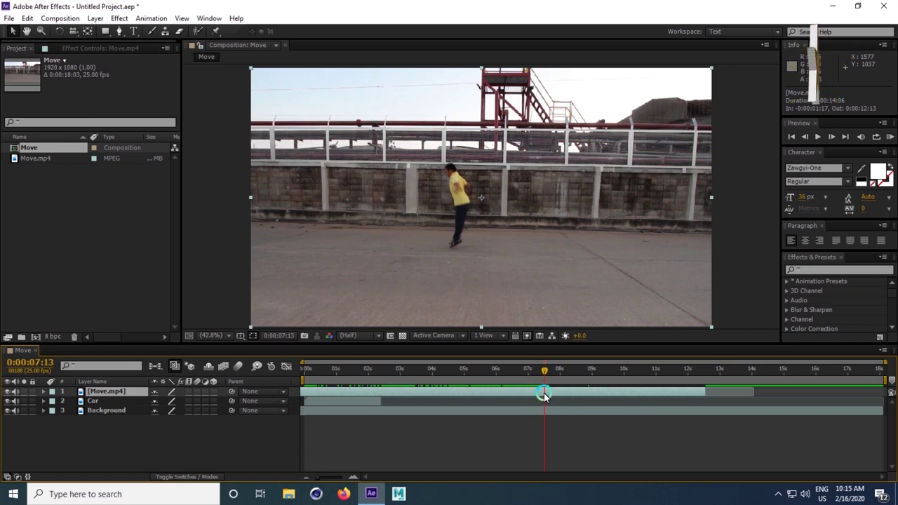
key("ctrl+shift+d")
left_click(548, 405)
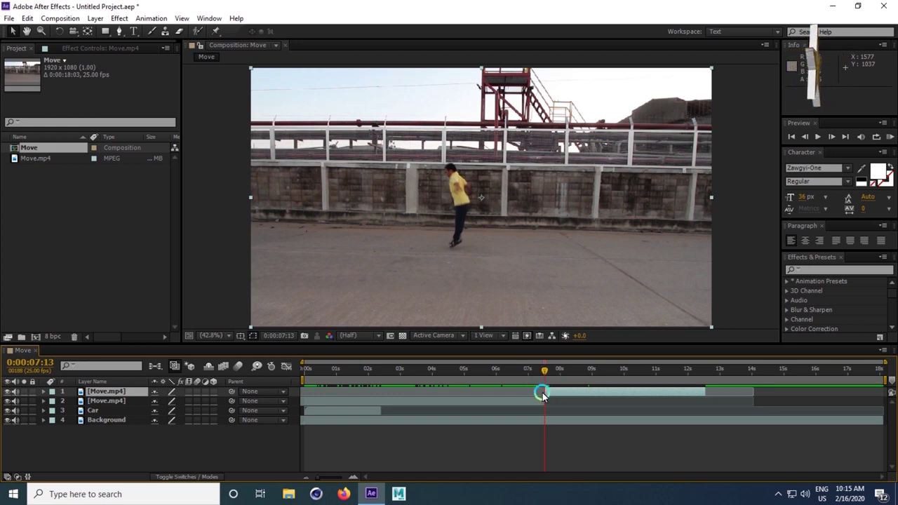
Apply Freeze Frame to the later Move.mp4 segment and check that the man holds his mid-jump pose
right_click(542, 395)
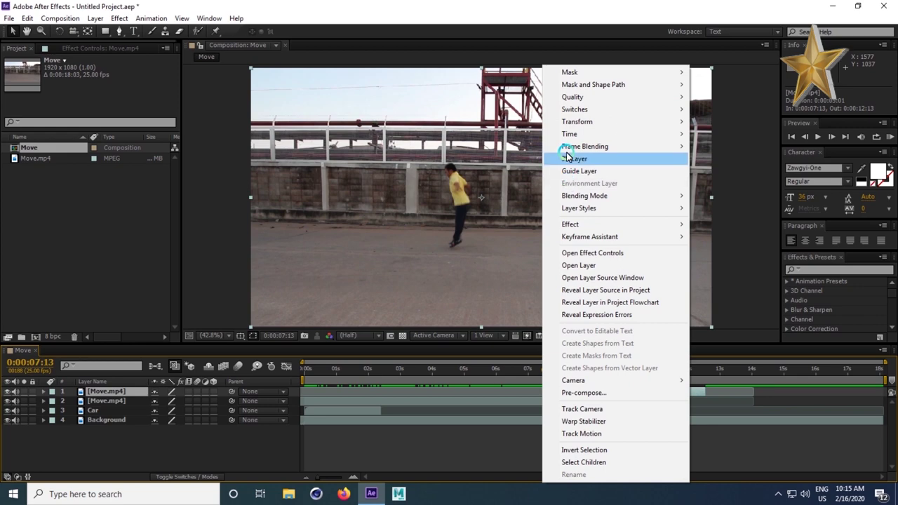
left_click(569, 140)
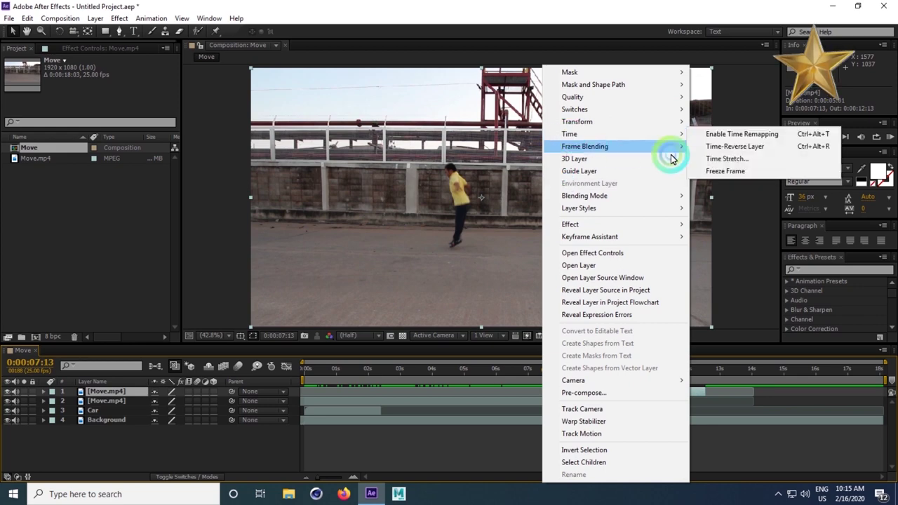
left_click(724, 171)
left_click_drag(545, 373, 607, 380)
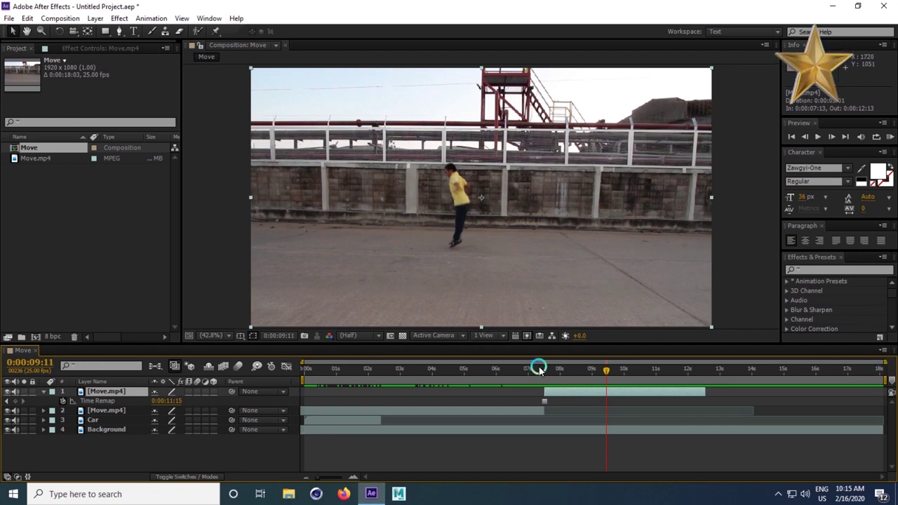
left_click_drag(544, 375, 556, 379)
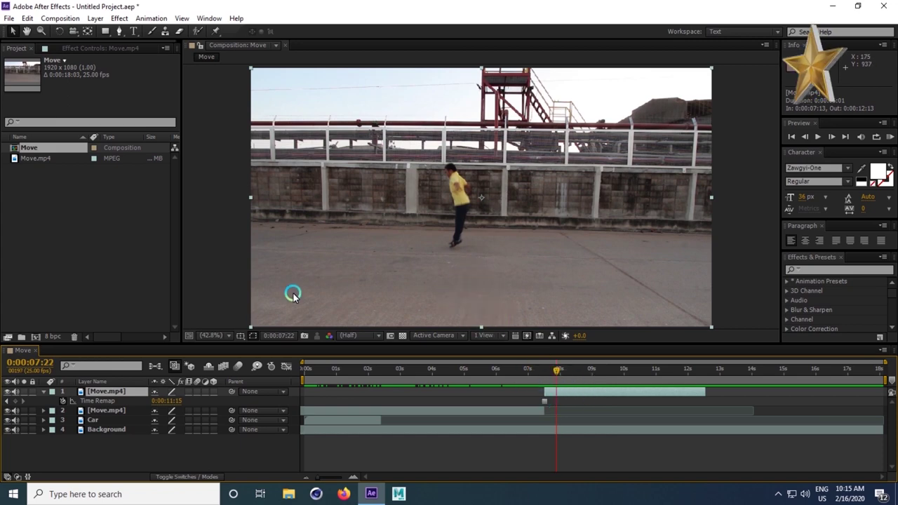
Trace a closed Pen tool mask around the whole jumping man on the frozen Move.mp4 layer, working at 200% magnification
left_click(214, 336)
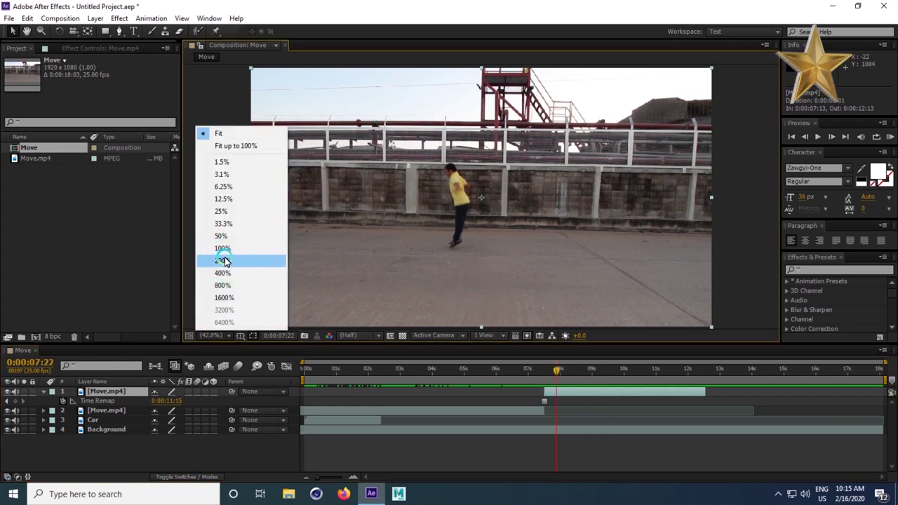
left_click(224, 261)
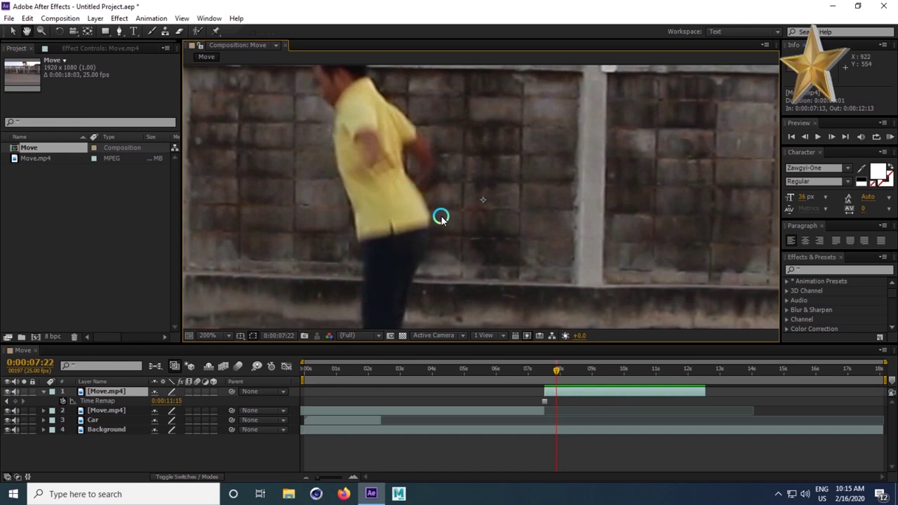
left_click_drag(426, 243, 386, 176)
left_click(124, 32)
left_click(120, 31)
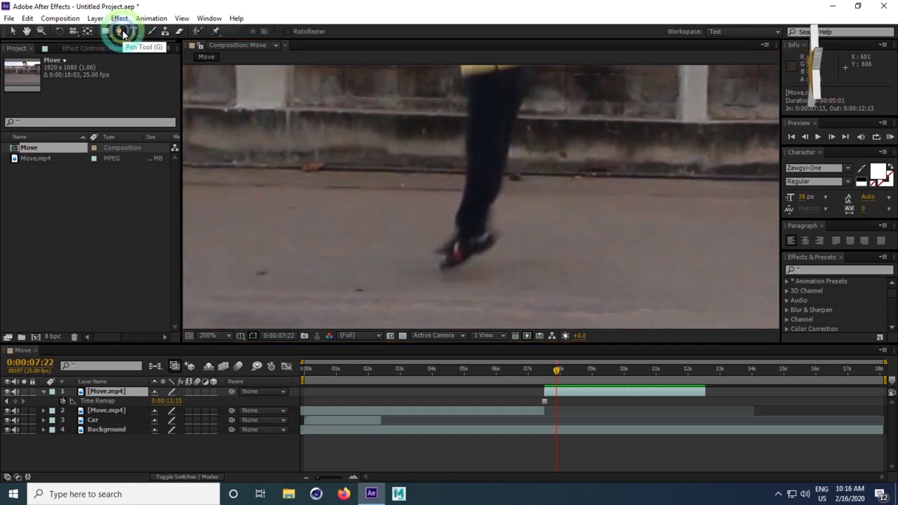
left_click(445, 274)
left_click(460, 264)
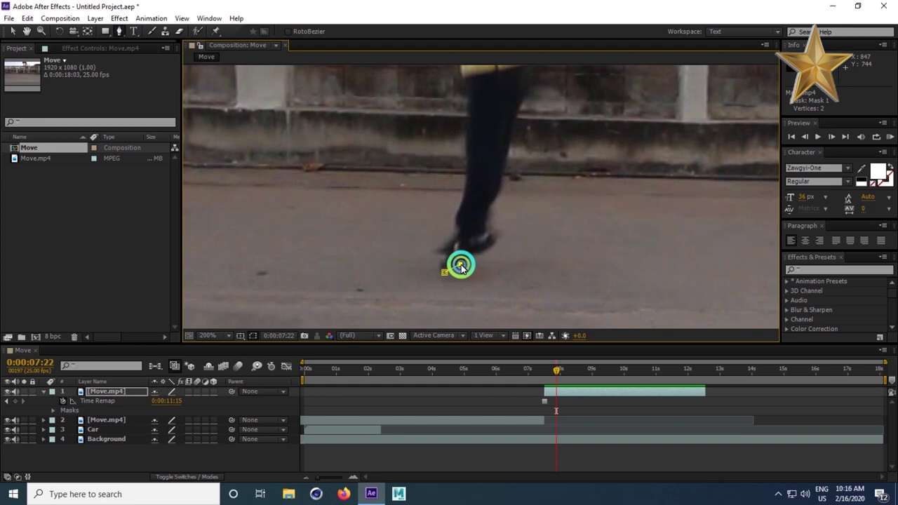
left_click(469, 262)
left_click(479, 257)
left_click(486, 253)
left_click(494, 246)
left_click(498, 239)
left_click(489, 226)
left_click(488, 211)
left_click(496, 198)
left_click(504, 181)
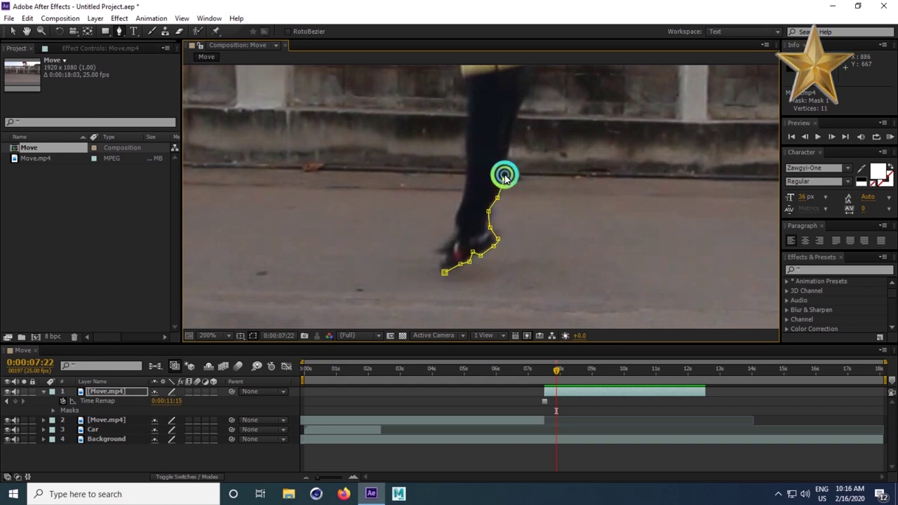
left_click(508, 153)
left_click(512, 133)
left_click(520, 109)
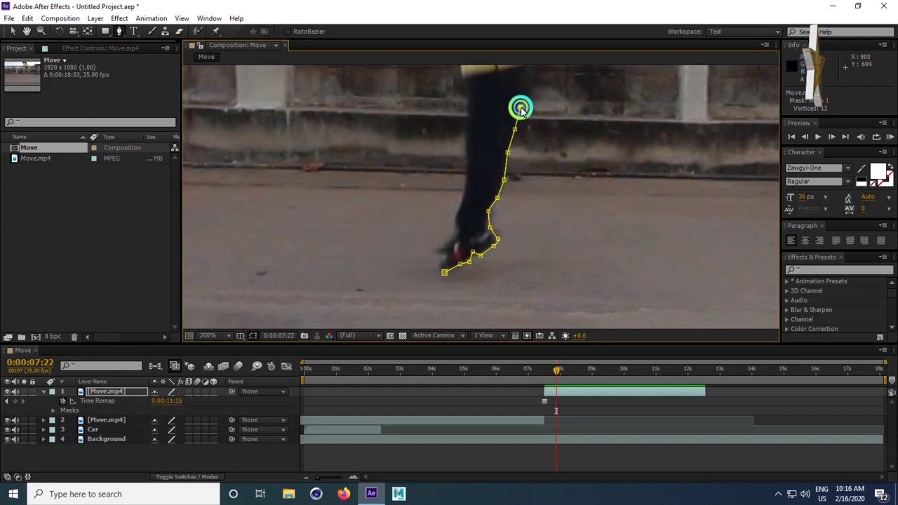
left_click_drag(519, 121, 525, 206)
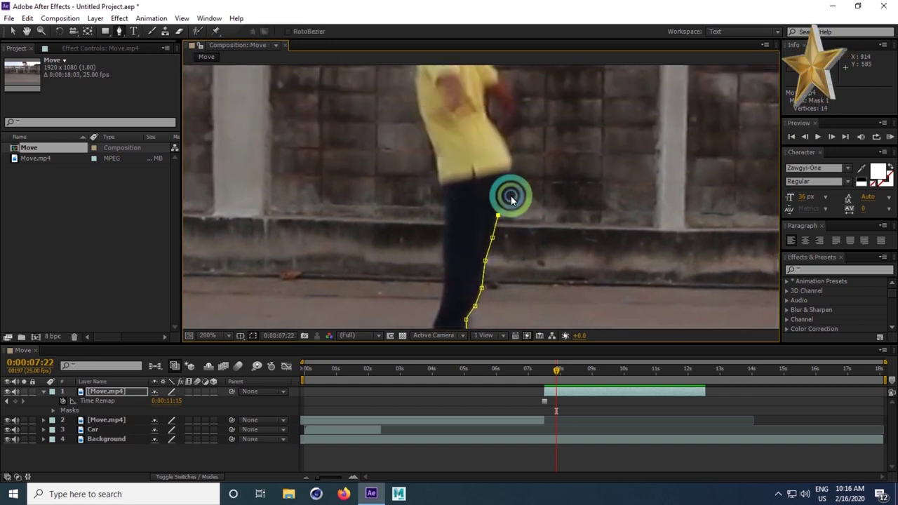
left_click(509, 197)
left_click(514, 163)
left_click(508, 145)
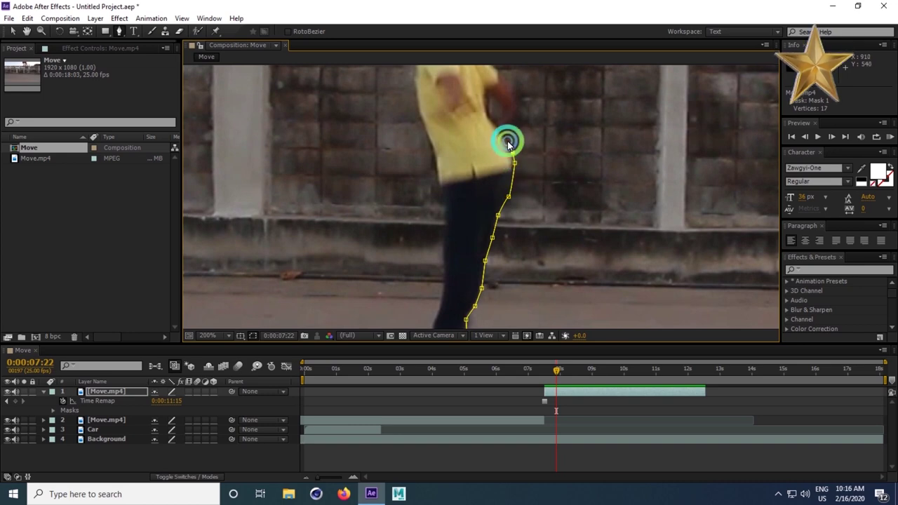
left_click(503, 129)
left_click(517, 107)
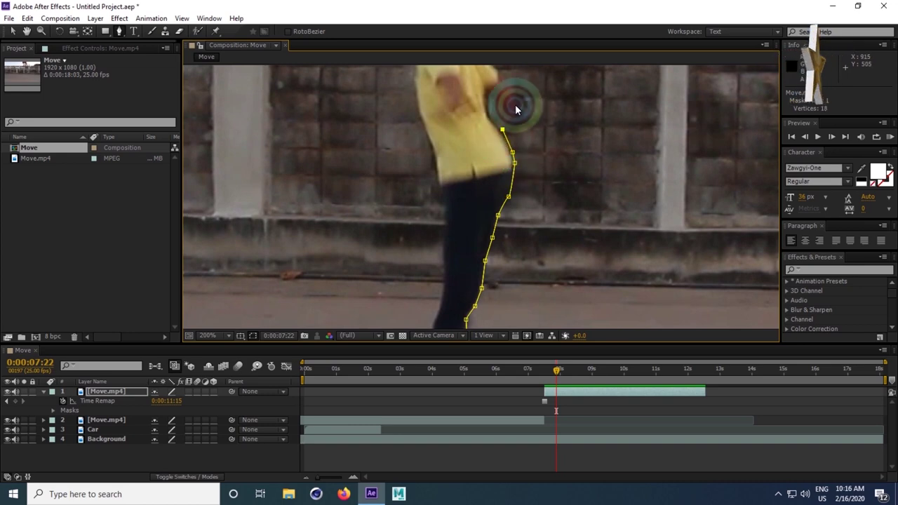
left_click(511, 91)
left_click(500, 71)
left_click_drag(507, 83, 500, 203)
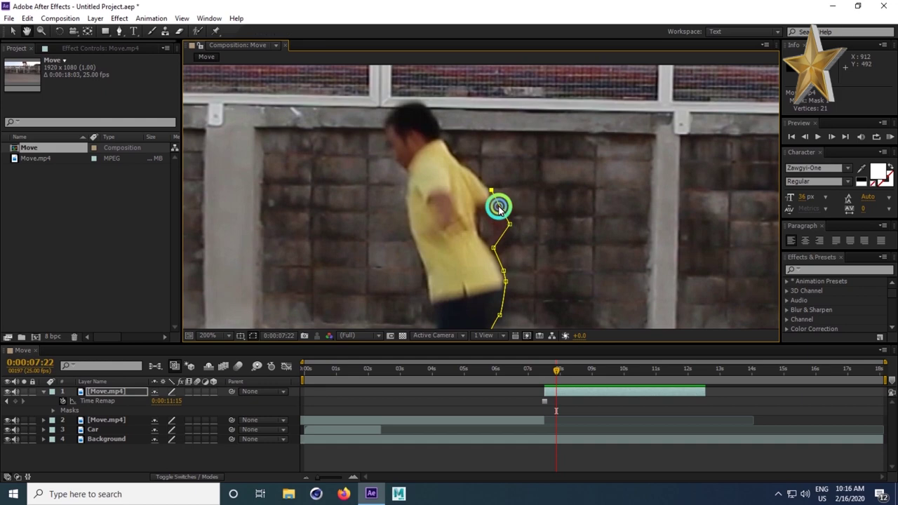
left_click(475, 174)
left_click(447, 144)
left_click(438, 130)
left_click(431, 110)
left_click(418, 101)
left_click(399, 105)
left_click(385, 112)
left_click(381, 124)
left_click(390, 140)
left_click(397, 168)
left_click(405, 171)
left_click(409, 192)
left_click(407, 222)
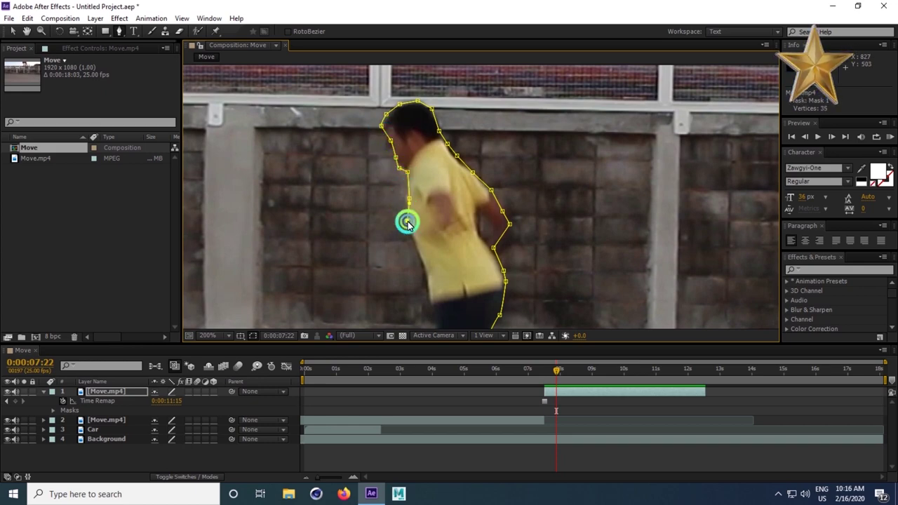
left_click(416, 257)
left_click(429, 286)
left_click(428, 305)
left_click_drag(427, 305, 526, 136)
left_click(514, 138)
left_click(511, 169)
left_click(512, 208)
left_click(508, 243)
left_click(503, 262)
left_click(505, 273)
left_click(493, 287)
left_click(480, 295)
left_click(488, 300)
left_click(489, 301)
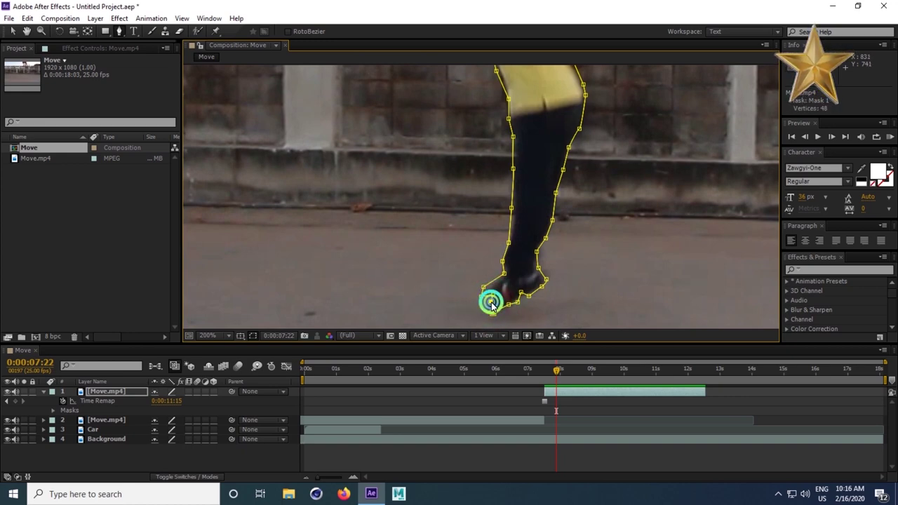
left_click(483, 311)
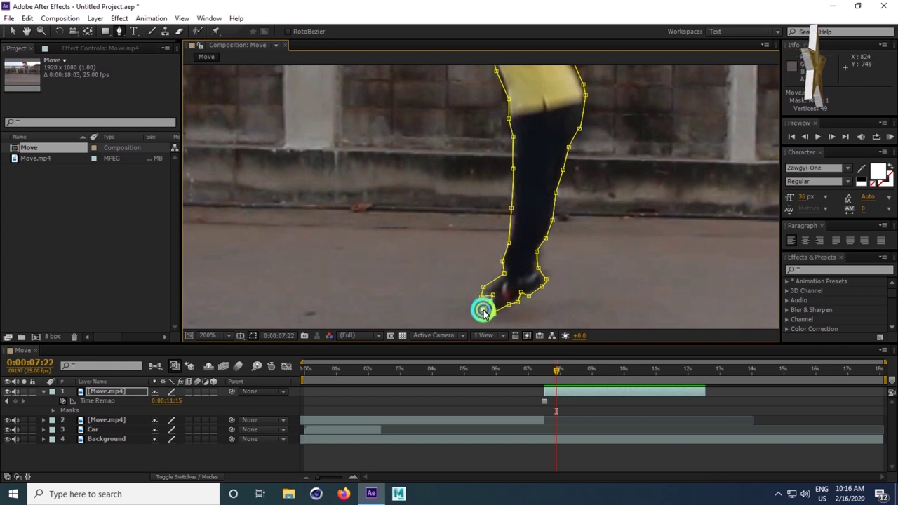
left_click(481, 312)
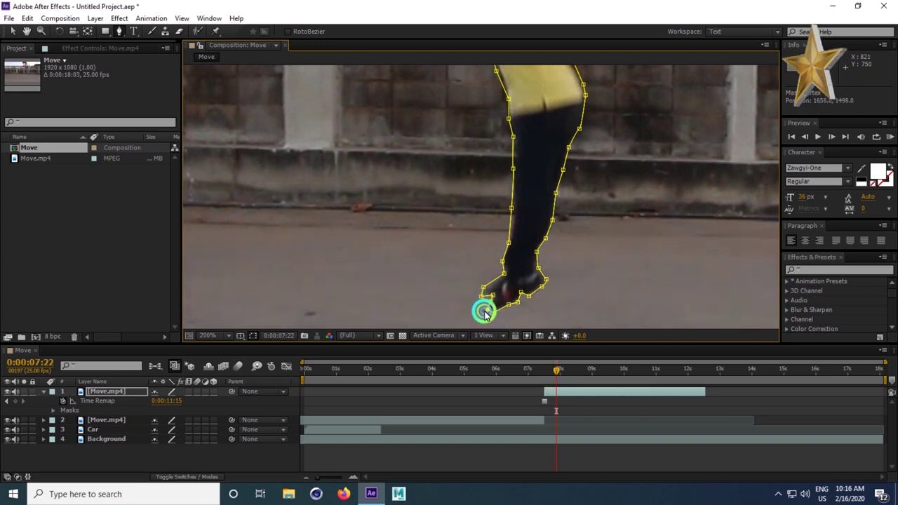
Set the Mask Feather of the frozen Move.mp4 layer's mask to 8 pixels, check the full frame and collapse the layer's properties
left_click(126, 391)
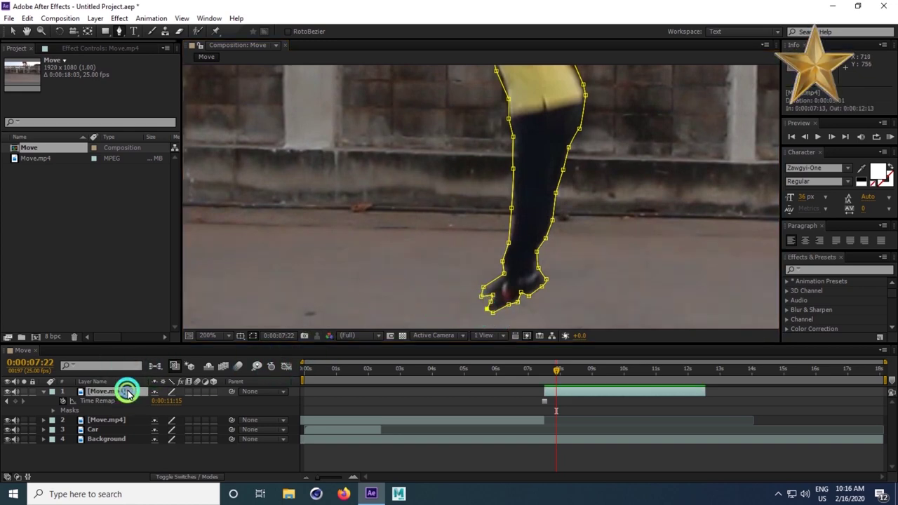
left_click(593, 398)
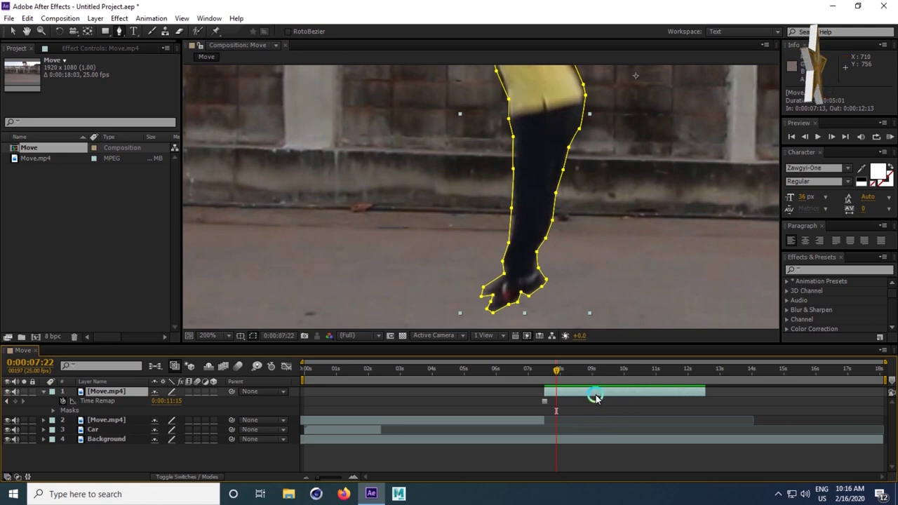
key("m")
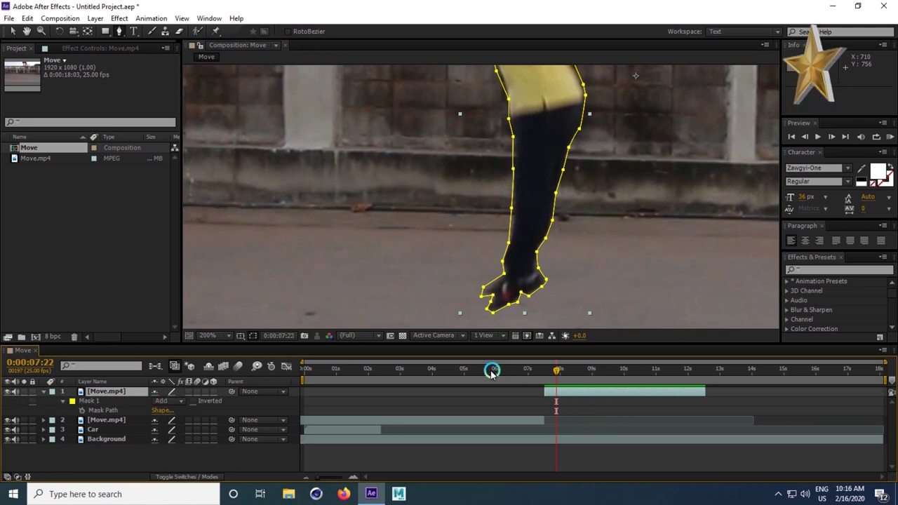
left_click(63, 401)
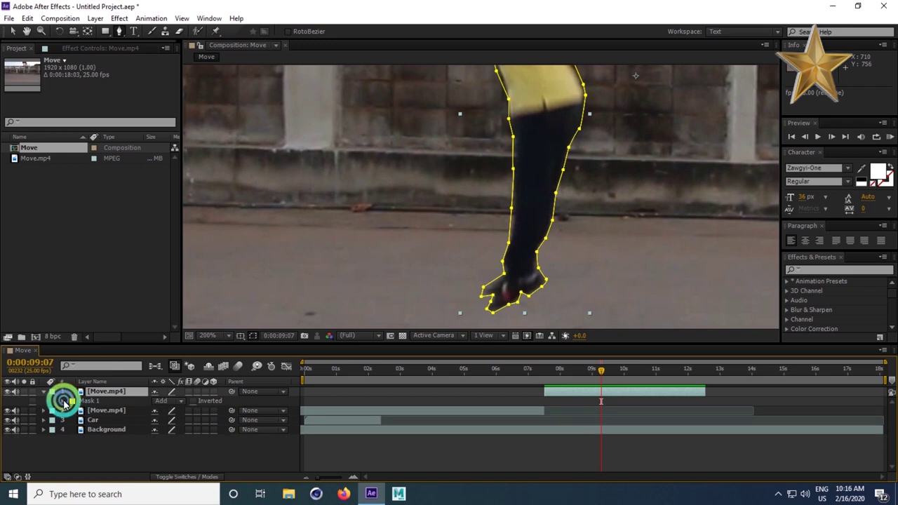
left_click(63, 402)
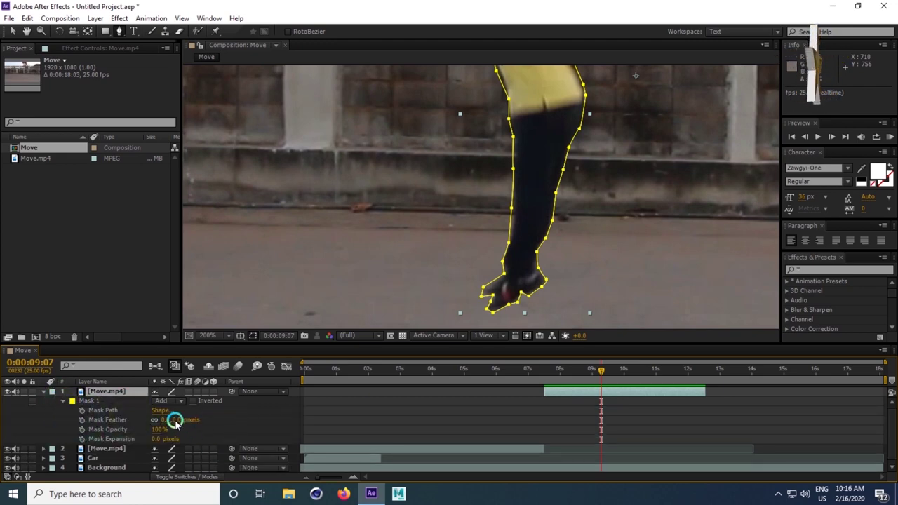
left_click_drag(176, 420, 179, 420)
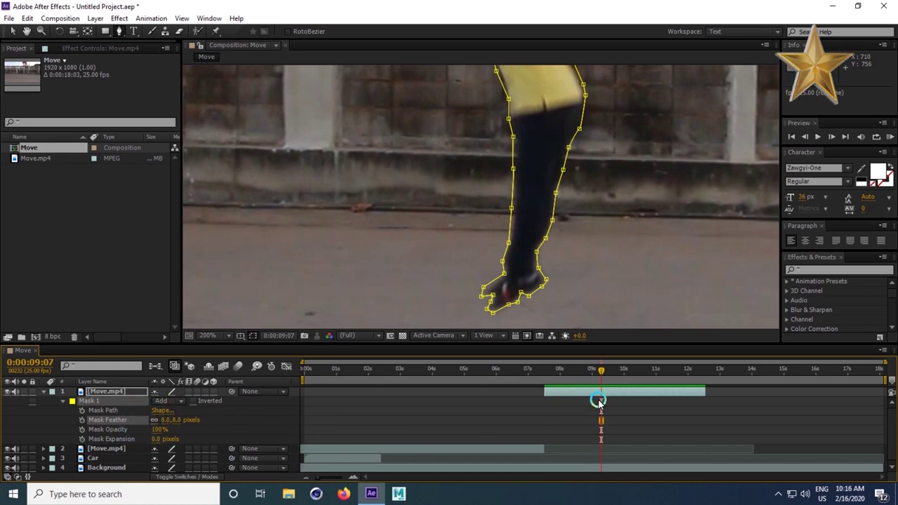
left_click(644, 401)
left_click(158, 353)
left_click(210, 335)
left_click(237, 133)
left_click(475, 230)
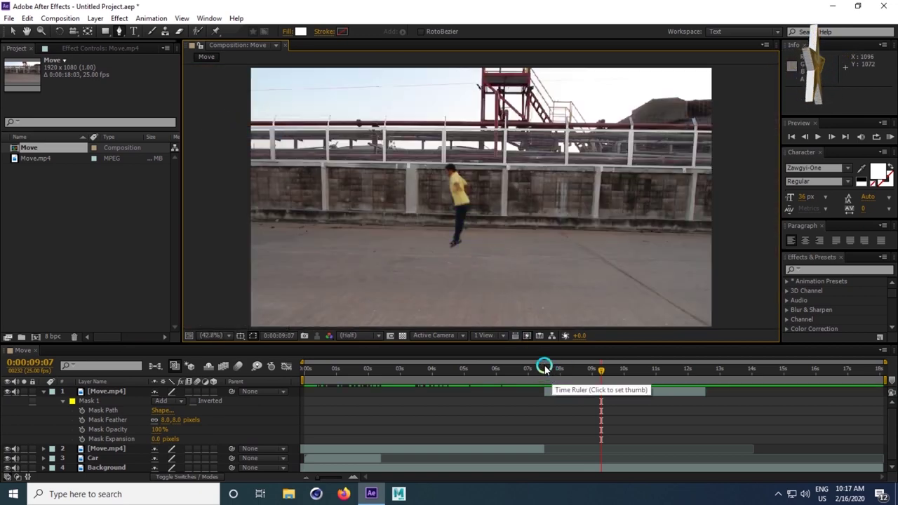
left_click(44, 392)
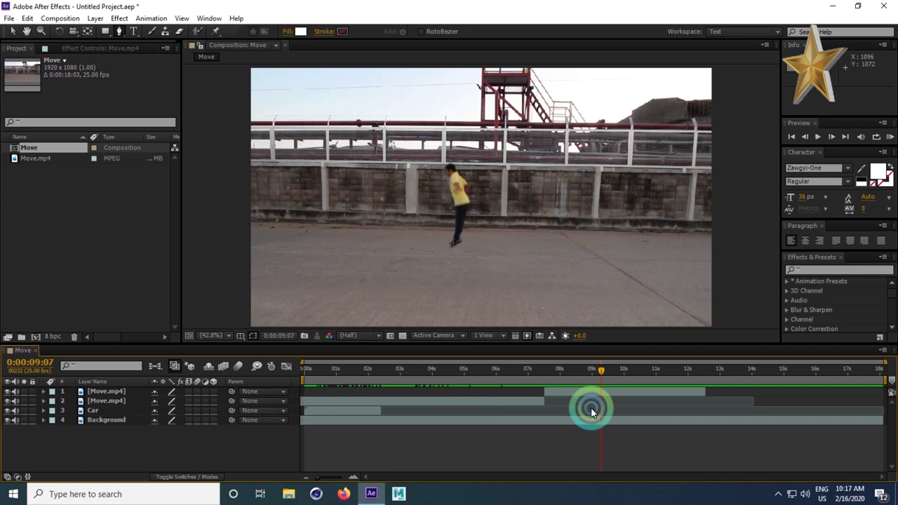
Place the Car layer between the two Move.mp4 layers and shift it to start at 0:00:04:23
mouse_move(520, 372)
left_mouse_down()
mouse_move(583, 369)
mouse_move(510, 361)
mouse_move(567, 373)
mouse_move(481, 375)
mouse_move(510, 371)
left_mouse_up()
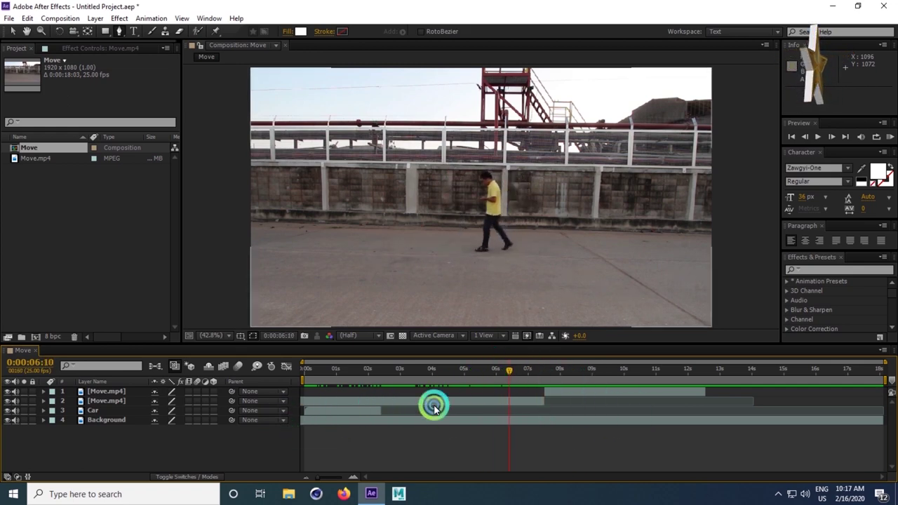
left_click_drag(88, 409, 95, 400)
left_click_drag(321, 401, 485, 395)
Examine the shifted Car layer around 0:00:05:20 to check how the truck enters the frame
left_click_drag(529, 371, 500, 370)
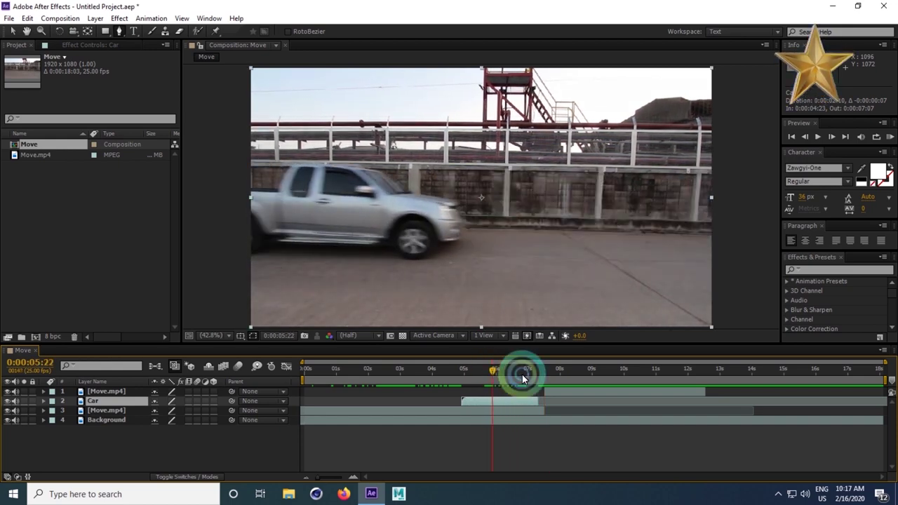
mouse_move(501, 372)
left_mouse_down()
mouse_move(543, 375)
mouse_move(487, 367)
left_mouse_up()
left_click(509, 395)
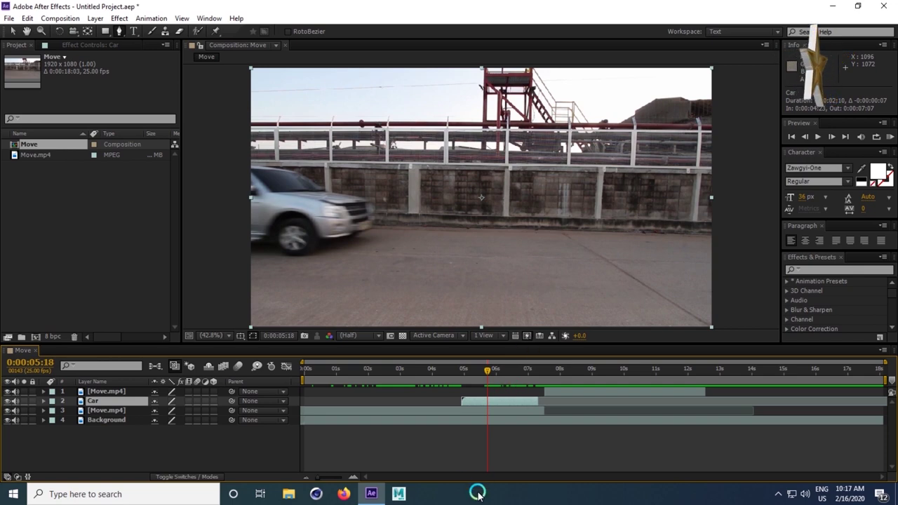
left_click(103, 399)
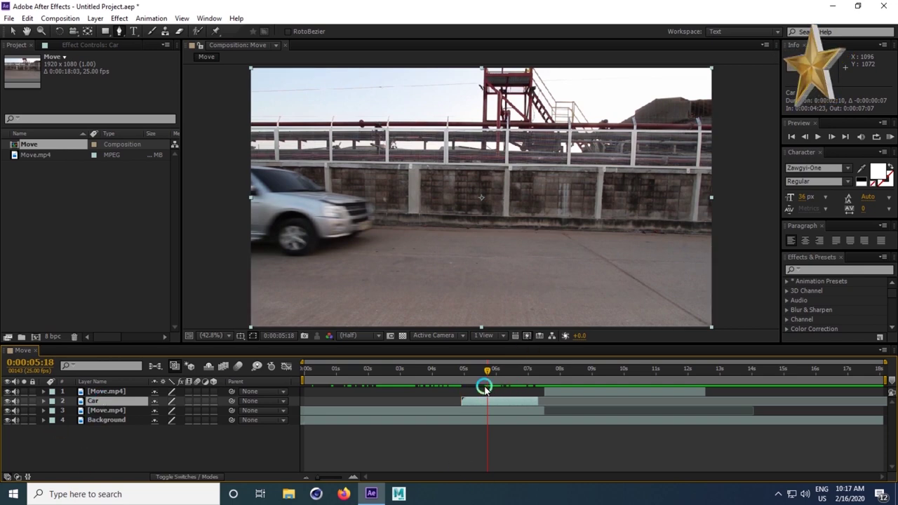
left_click_drag(487, 370, 490, 370)
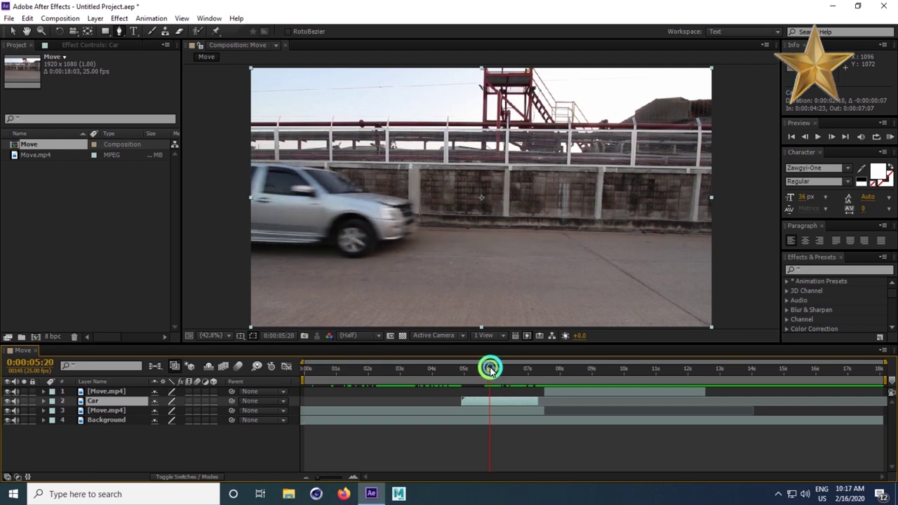
Draw a closed Pen tool mask on the Car layer at 0:00:05:20, following the truck's front end and enclosing everything behind it
left_click(404, 217)
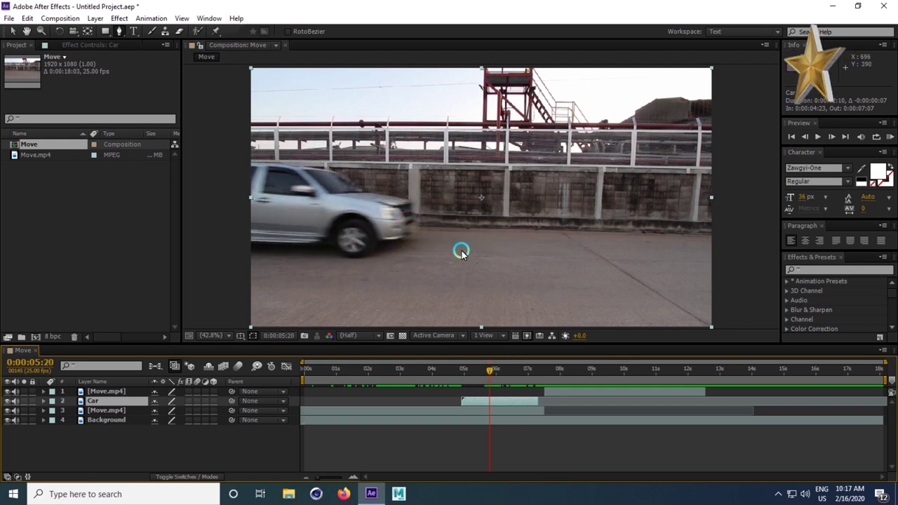
left_click(242, 67)
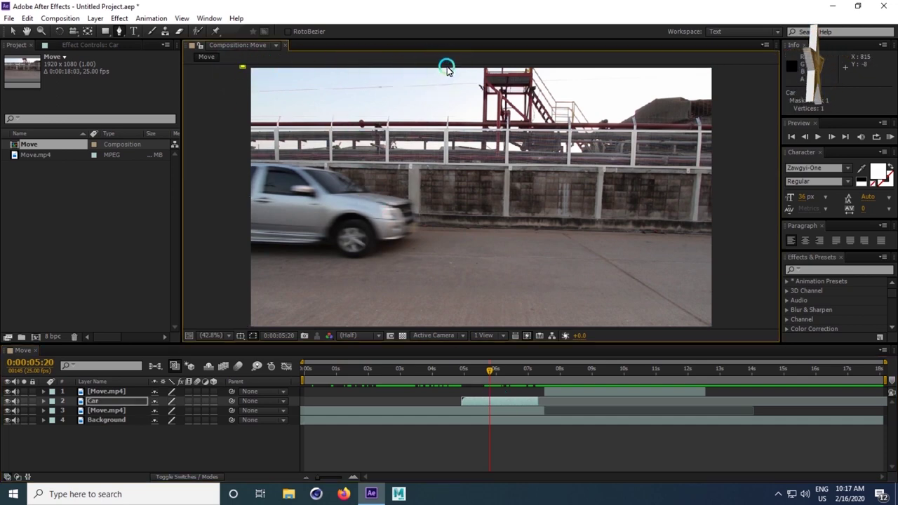
left_click(443, 223)
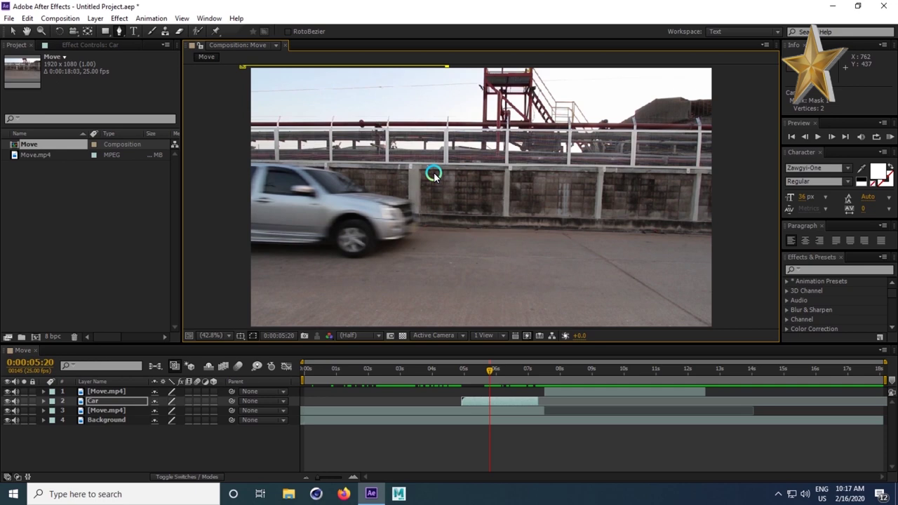
left_click(418, 201)
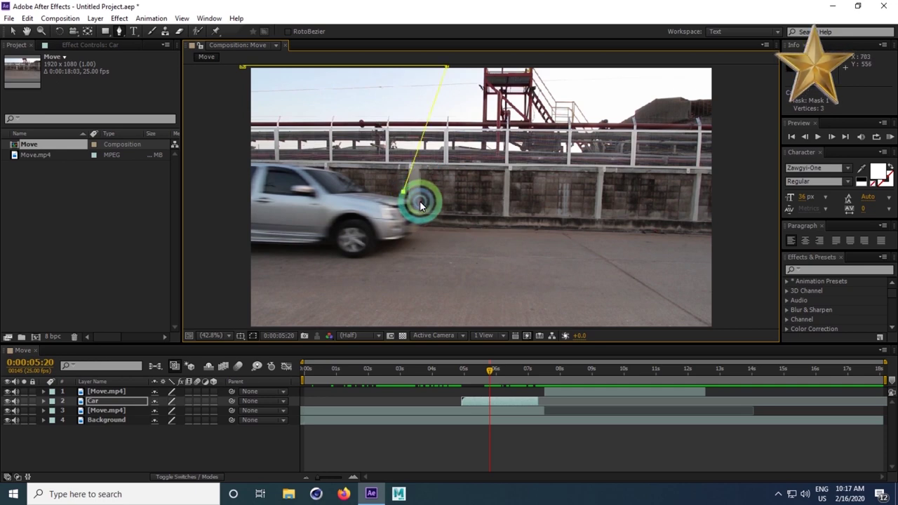
left_click(423, 230)
left_click(422, 237)
left_click(403, 242)
left_click(384, 270)
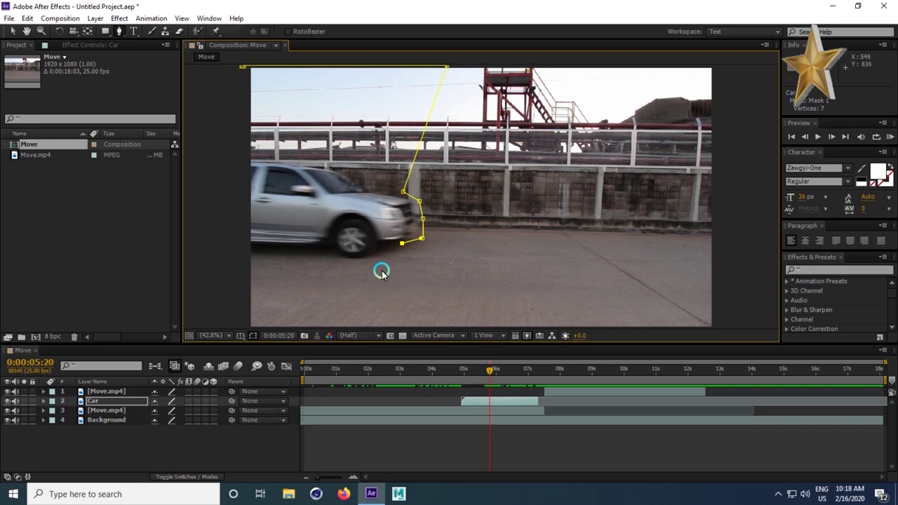
left_click(410, 284)
left_click(398, 327)
left_click(238, 327)
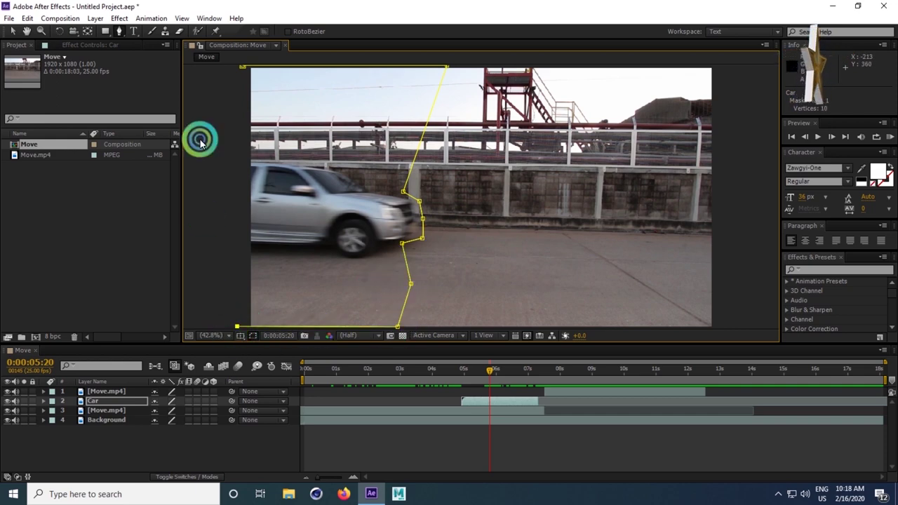
left_click(242, 67)
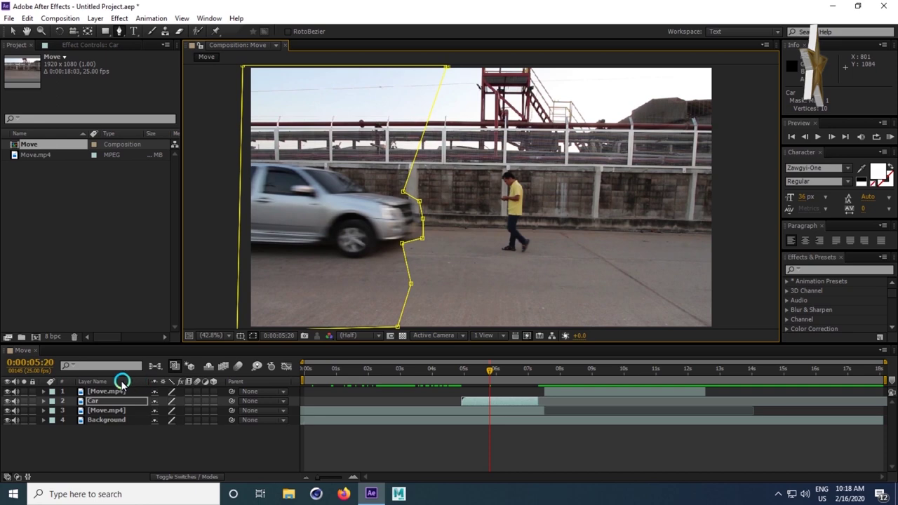
Reveal the Mask 1 properties of the Car layer, including its feather, opacity and expansion
left_click(44, 401)
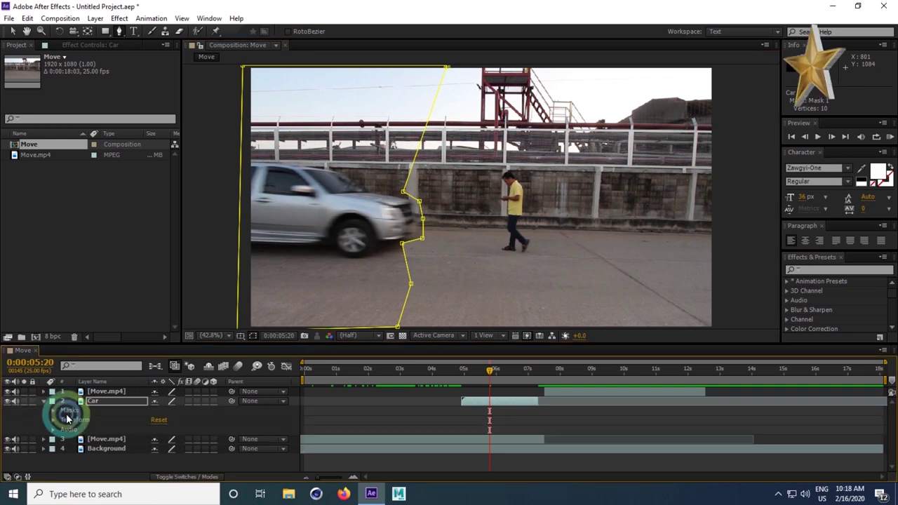
left_click(44, 402)
left_click(106, 400)
key("m")
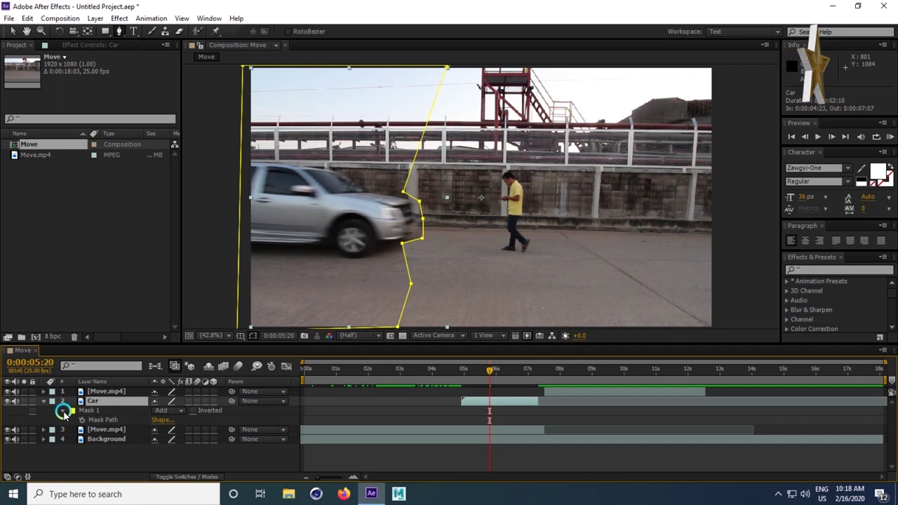
left_click(62, 410)
left_click(65, 411)
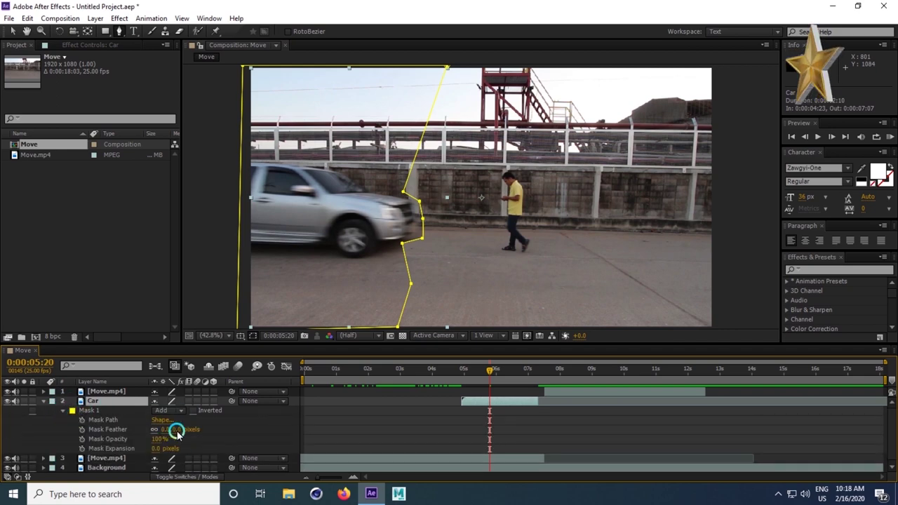
Try Mask Feather values of 20, 7 and 29 pixels on the Car layer's mask and compare the edge blending
left_click_drag(179, 433, 187, 433)
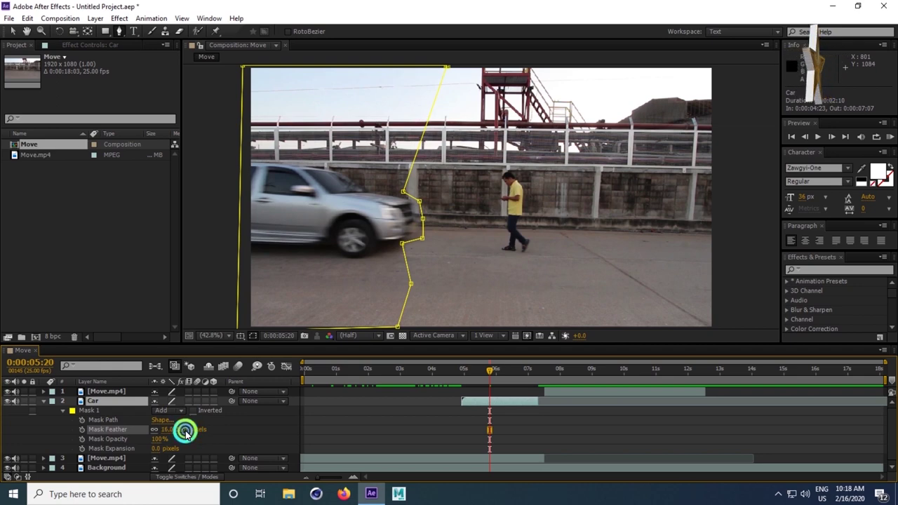
left_click(575, 416)
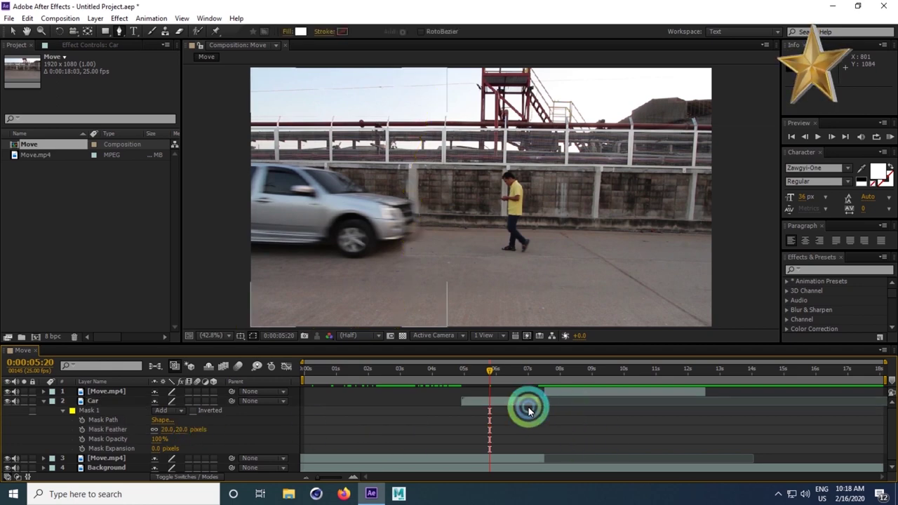
left_click(180, 432)
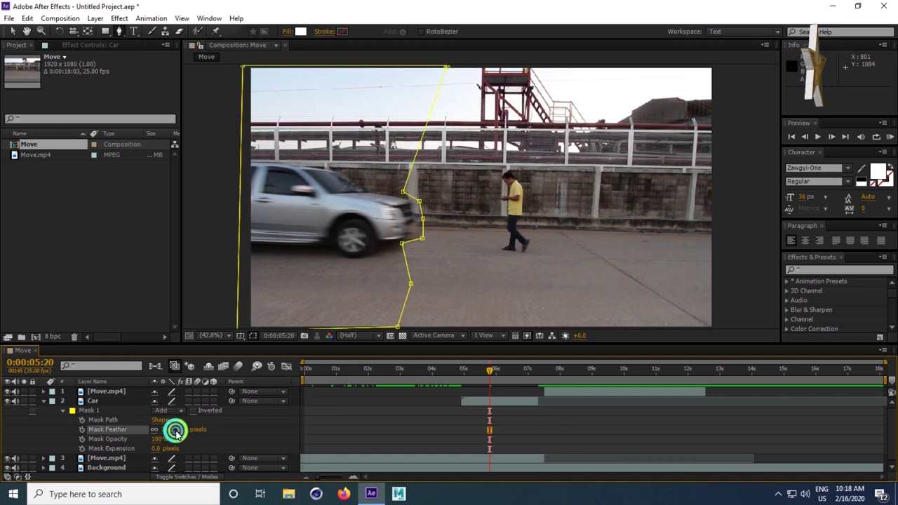
left_click(426, 421)
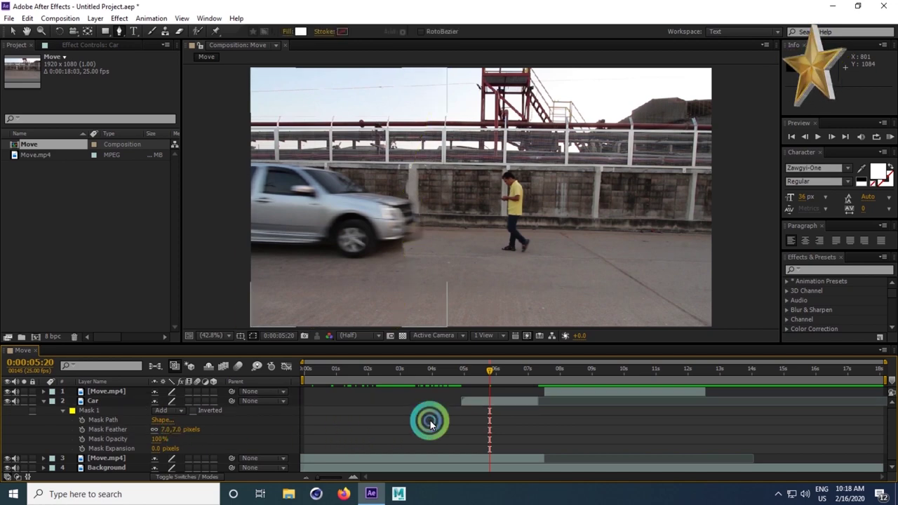
left_click_drag(177, 430, 186, 432)
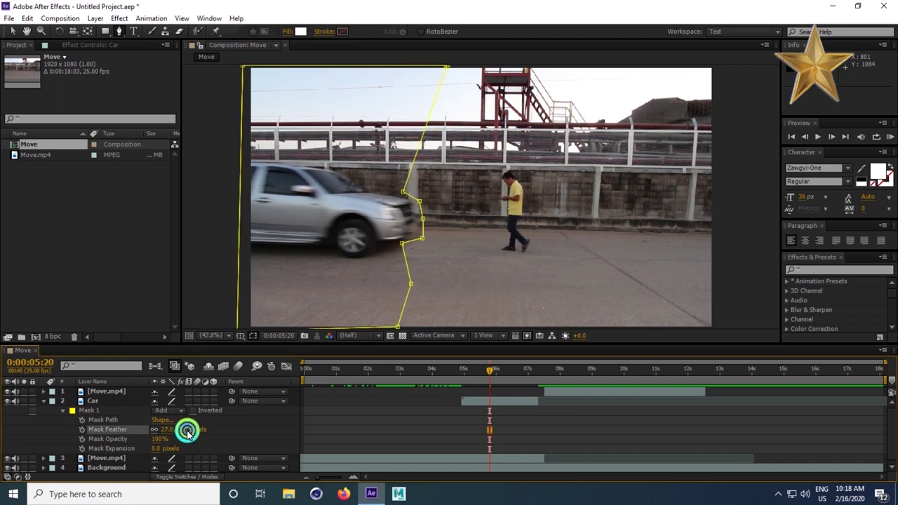
left_click(547, 411)
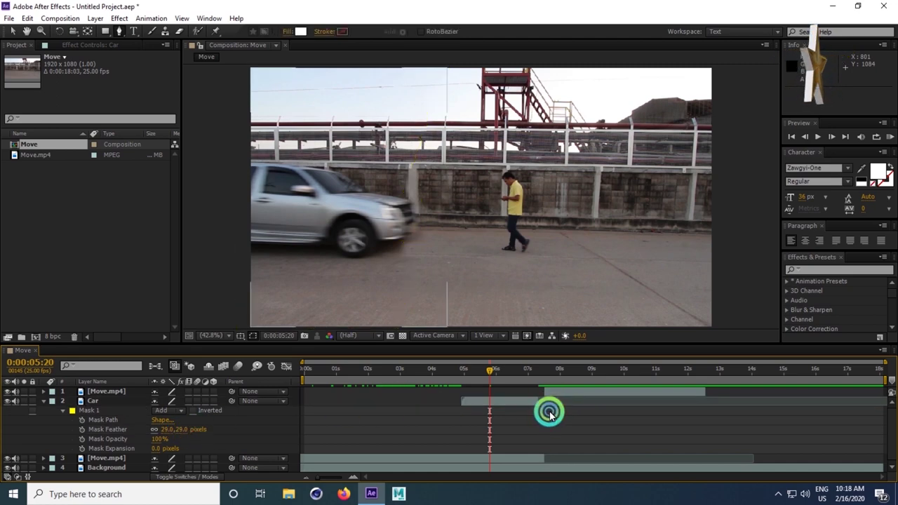
left_click(435, 276)
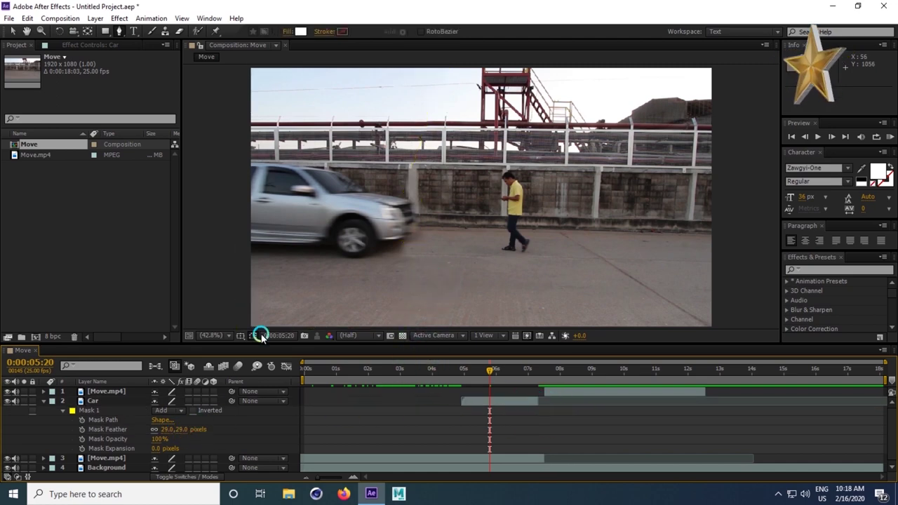
Set the Mask Feather of the Car layer's mask to 30 pixels
left_click(163, 427)
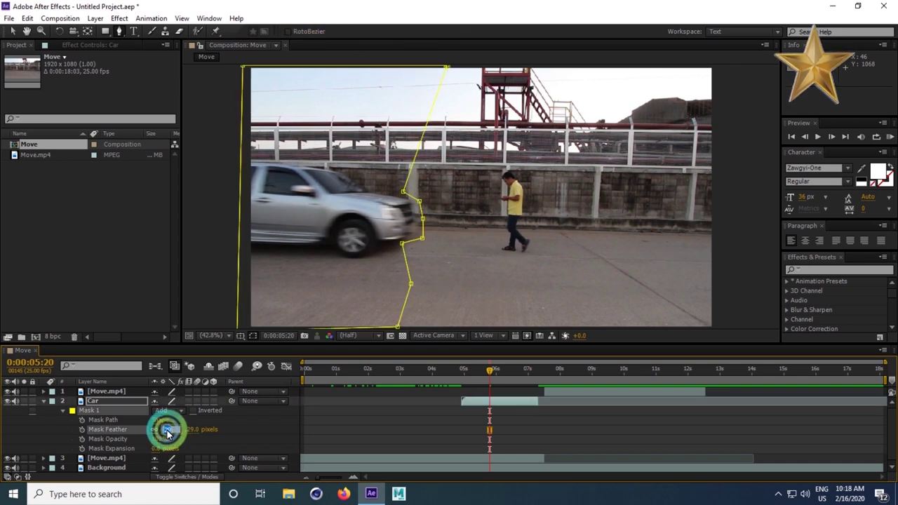
type("30")
left_click(235, 434)
Start Mask Path keyframing on the Car layer's mask at 0:00:05:20
mouse_move(491, 371)
left_mouse_down()
mouse_move(475, 371)
mouse_move(489, 372)
left_mouse_up()
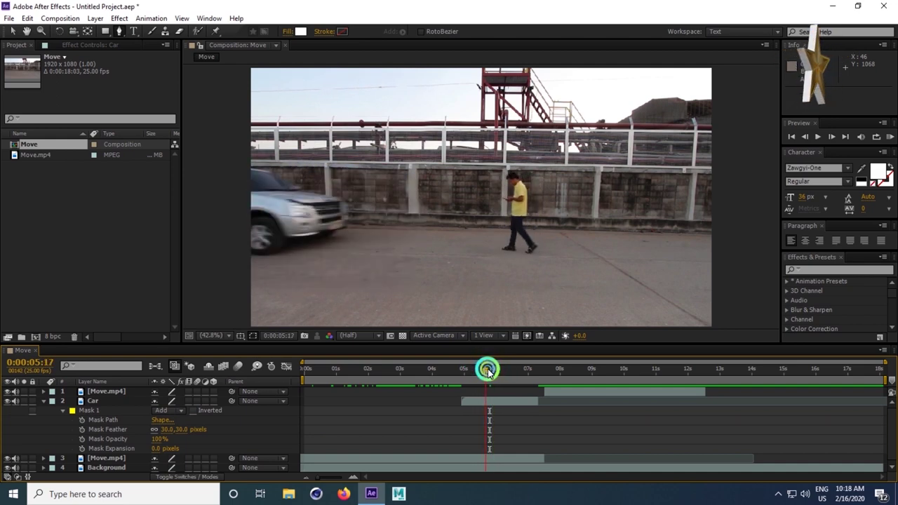
left_click(101, 419)
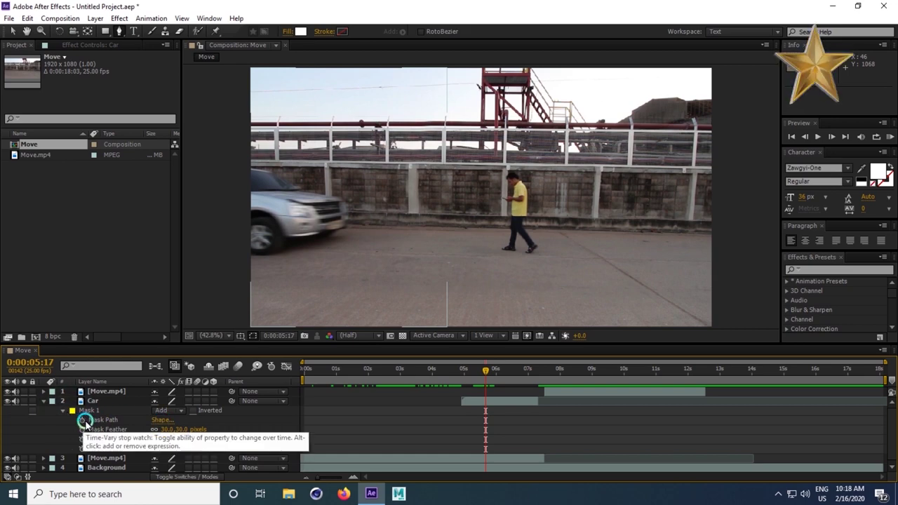
left_click(489, 398)
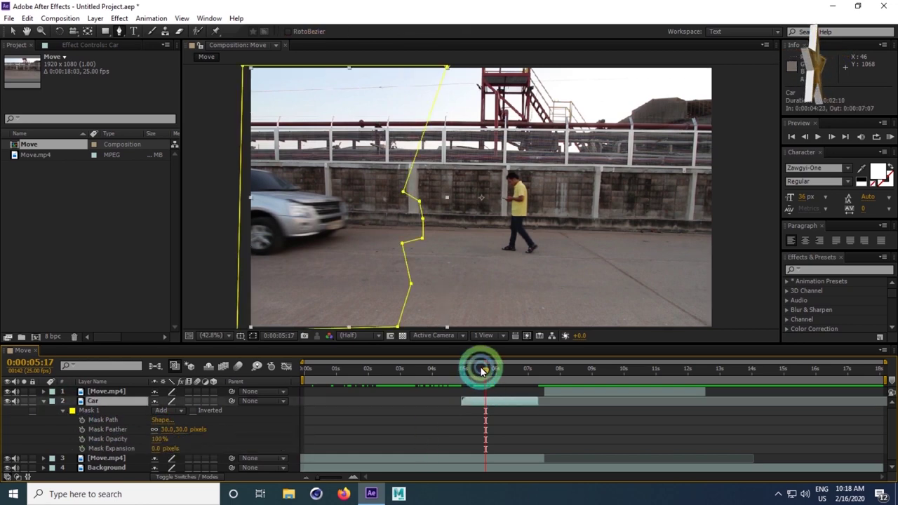
left_click_drag(483, 369, 489, 373)
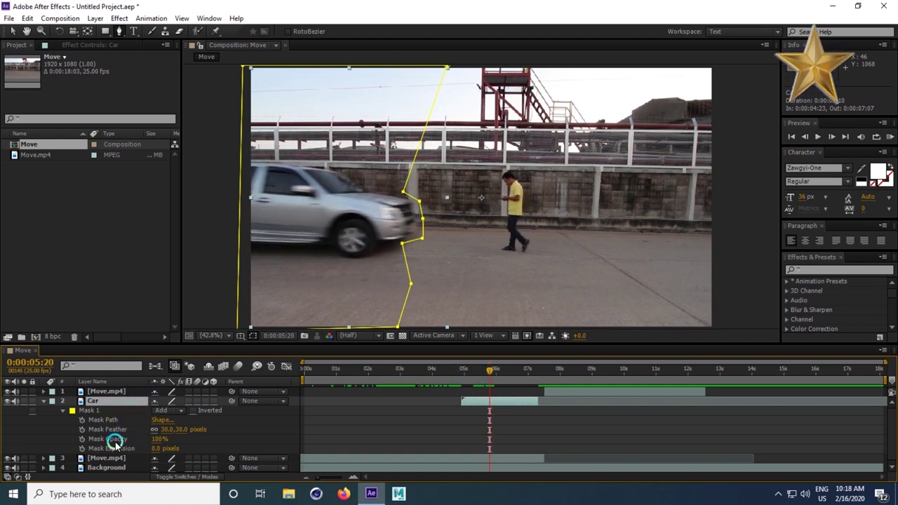
left_click(81, 419)
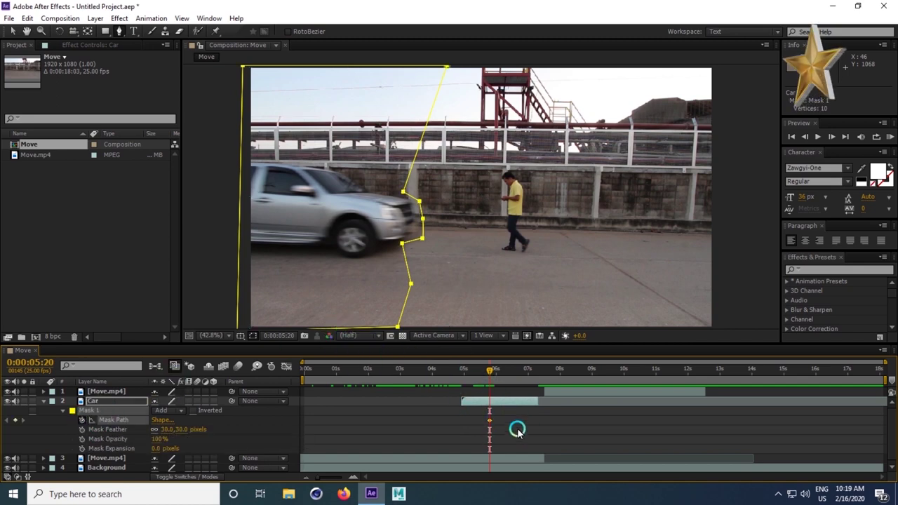
Shift the Car layer to start at 0:00:04:24 and check the truck against its mask around 0:00:05:21
left_click(497, 403)
left_click(418, 224)
left_click(526, 405)
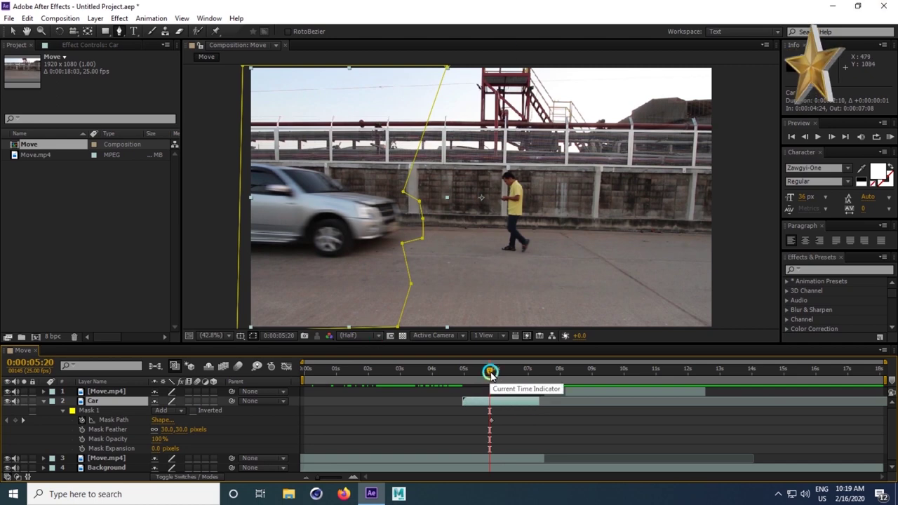
left_click_drag(489, 374, 492, 373)
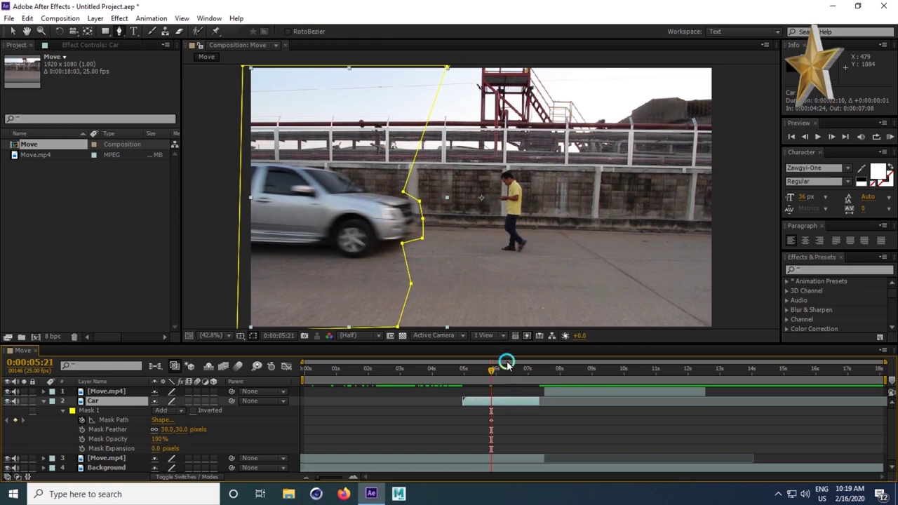
left_click_drag(491, 373, 484, 372)
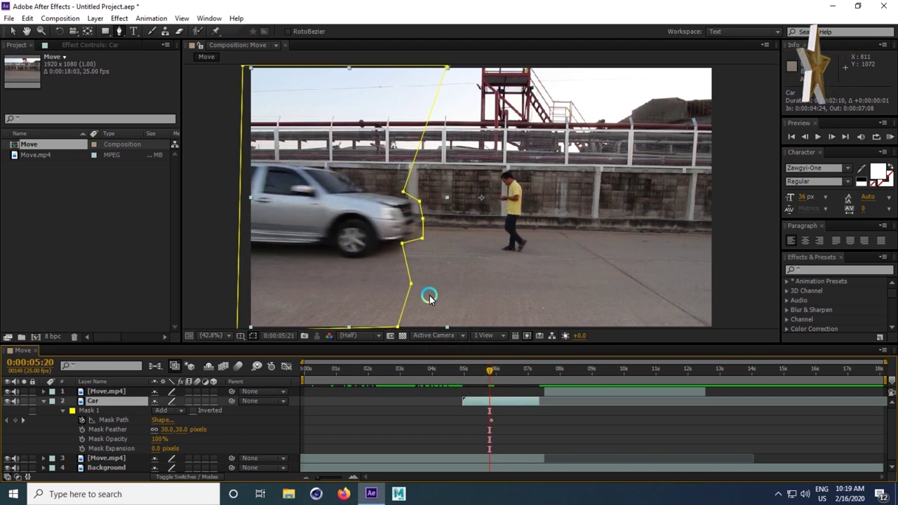
Reshape the Car layer's mask at 0:00:05:22 so its vertices surround the truck's hood, bumper and front wheel
key("Page_Down")
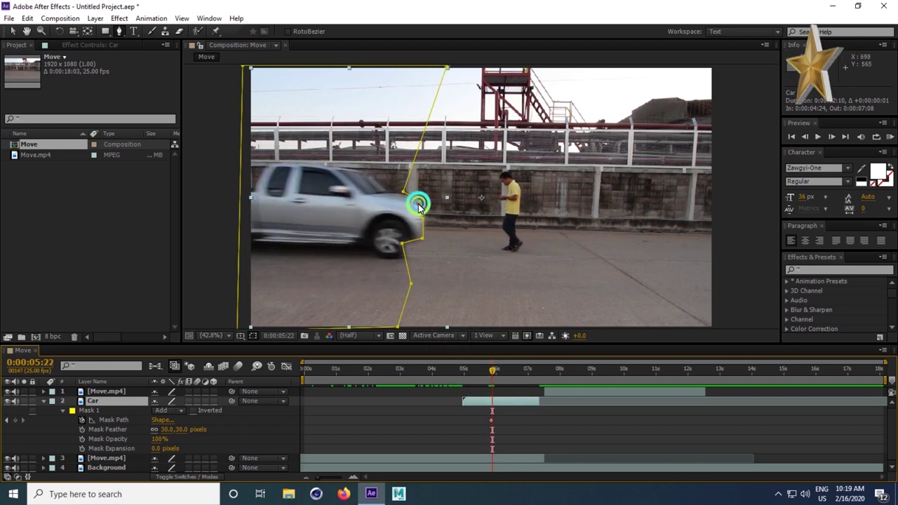
left_click(419, 204)
left_click_drag(430, 204, 450, 229)
left_click(410, 247)
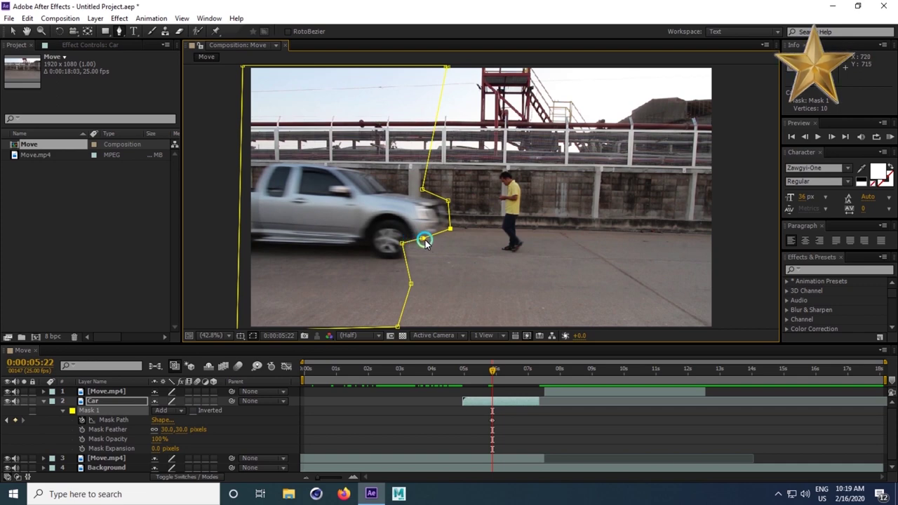
mouse_move(424, 242)
left_mouse_down()
mouse_move(426, 251)
mouse_move(456, 253)
mouse_move(445, 246)
mouse_move(428, 260)
left_mouse_up()
left_click(405, 247)
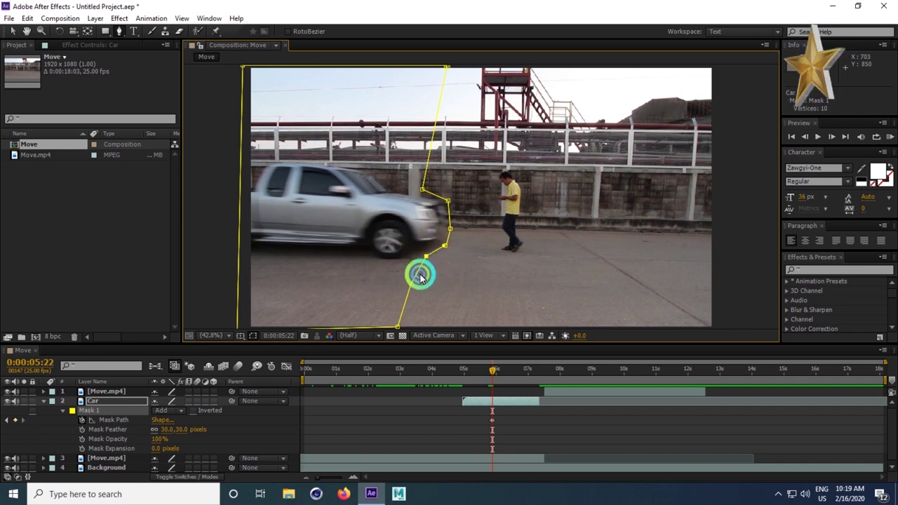
Advance to 0:00:05:23 and move the Car mask's front vertices forward to follow the truck's hood and bumper
left_click(456, 207)
key("Page_Down")
left_click_drag(450, 205, 467, 205)
left_click_drag(422, 188, 451, 196)
left_click(449, 228)
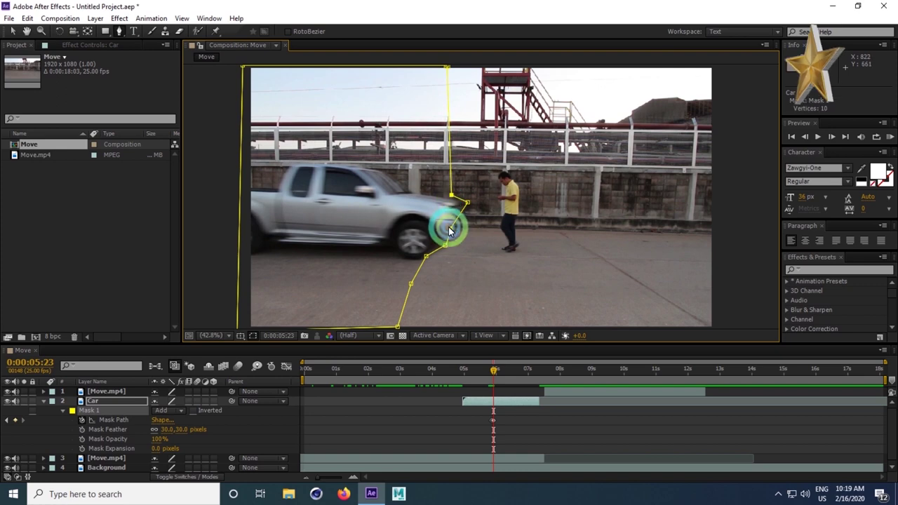
left_click_drag(453, 244, 456, 266)
left_click(457, 256)
Reshape the Car layer's mask at 0:00:05:24, extending its front edge past the truck's bumper up to the standing man
key("Page_Down")
left_click_drag(470, 236, 502, 226)
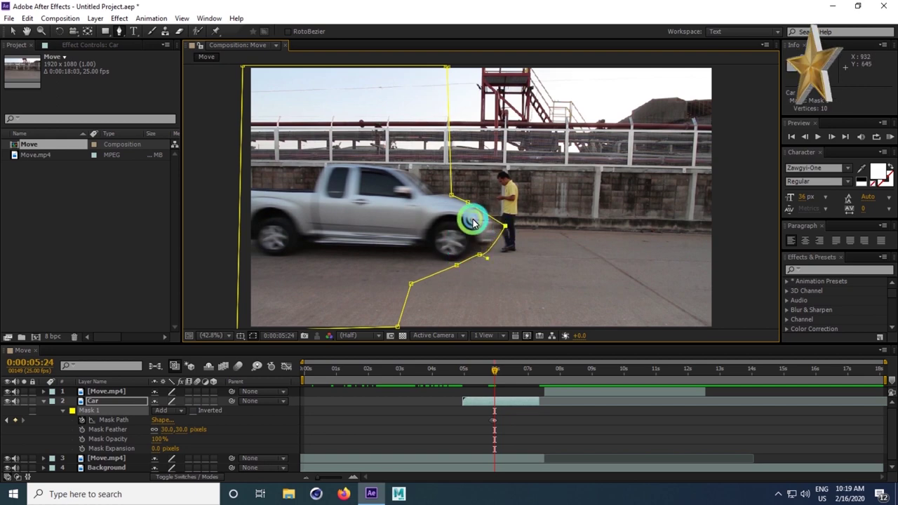
left_click_drag(465, 203, 450, 185)
left_click_drag(502, 195, 492, 198)
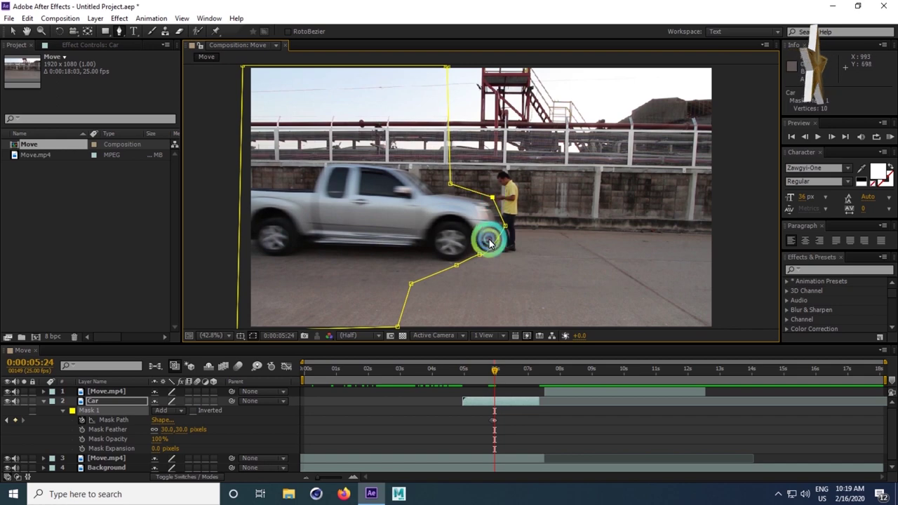
left_click_drag(481, 254, 514, 258)
Extend the Car layer's mask at 0:00:06:00 around the truck's front, moving its hood and lower road vertices forward
key("Page_Down")
left_click_drag(503, 226, 517, 200)
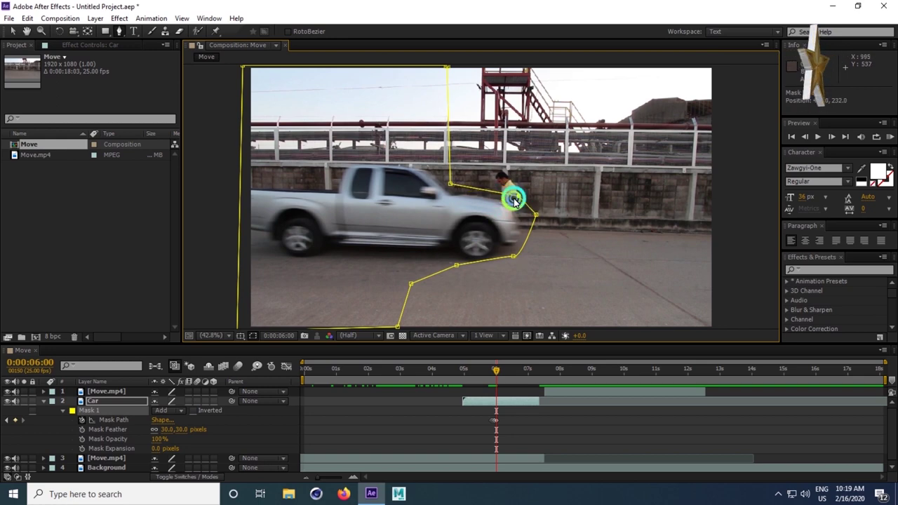
left_click_drag(461, 273, 487, 264)
left_click(453, 186)
left_click_drag(452, 186, 486, 189)
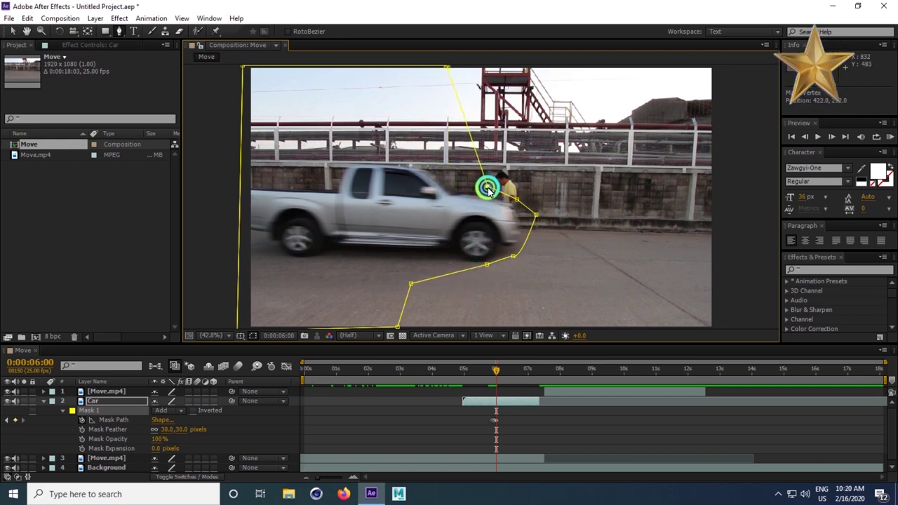
left_click(410, 285)
left_click_drag(410, 285, 501, 269)
left_click(487, 264)
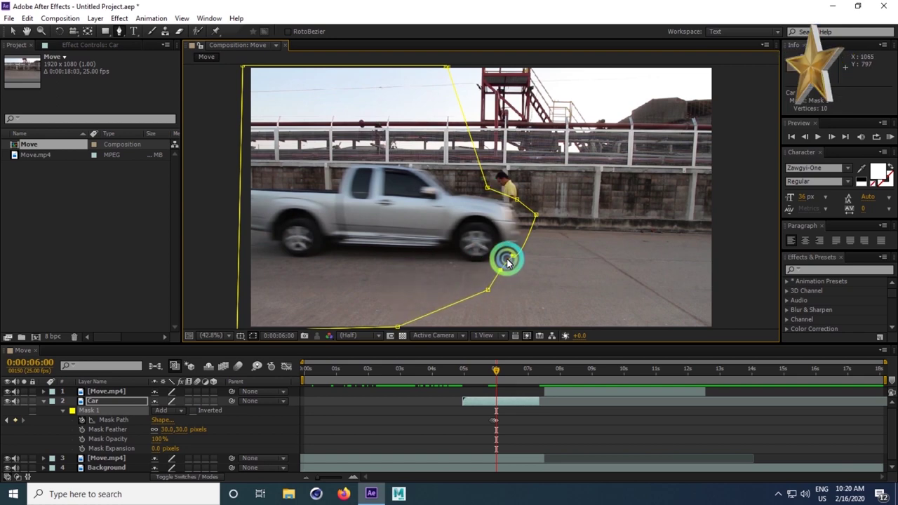
Advance to 0:00:06:01 and move the Car mask's hood, bumper and lower wheel vertices forward around the truck's front
key("Page_Down")
left_click_drag(536, 220, 575, 216)
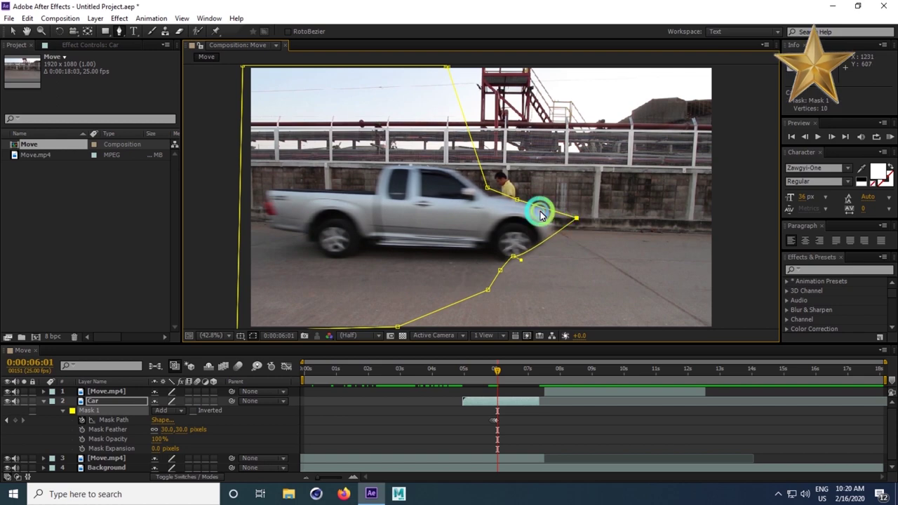
left_click_drag(519, 205, 552, 202)
left_click_drag(488, 188, 516, 190)
left_click_drag(513, 255, 511, 291)
Reshape the Car layer's mask at 0:00:06:02, pushing its hood, windshield, bumper and front wheel vertices ahead of the truck
key("Page_Down")
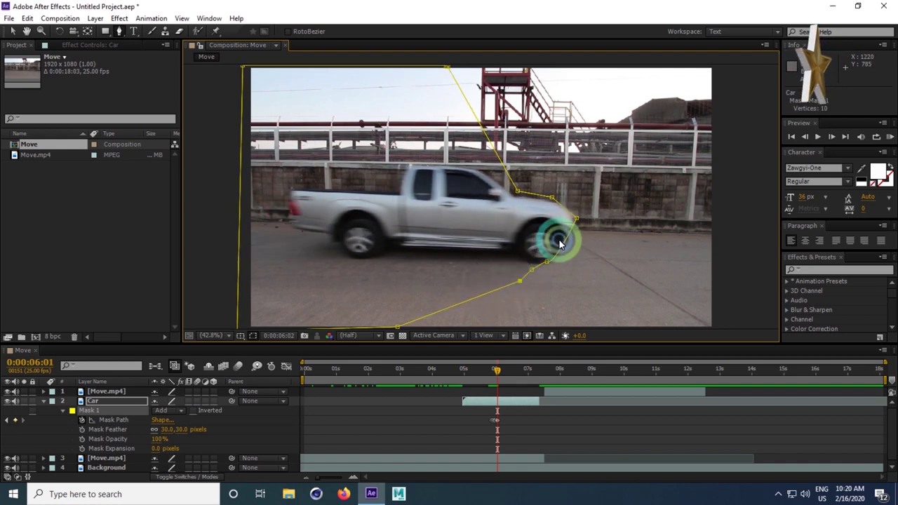
left_click_drag(576, 219, 602, 224)
left_click_drag(552, 263, 573, 268)
left_click_drag(552, 198, 576, 198)
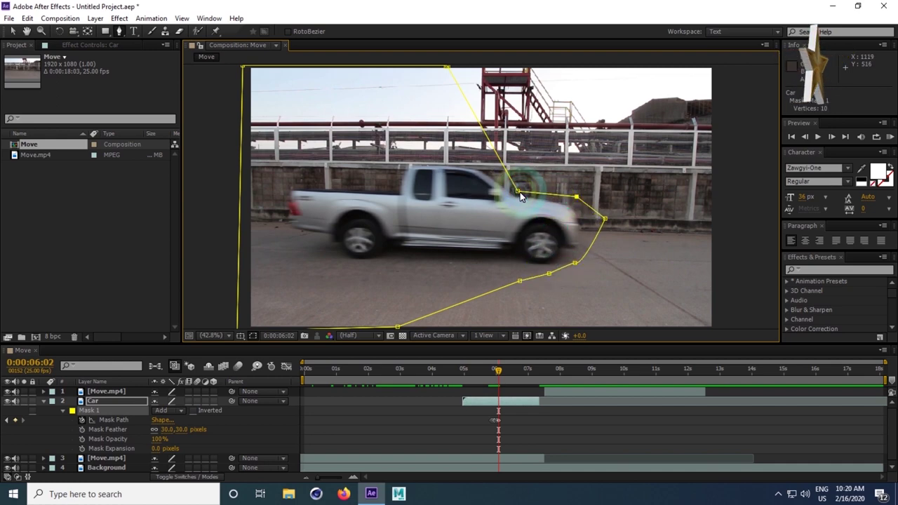
left_click_drag(522, 196, 553, 191)
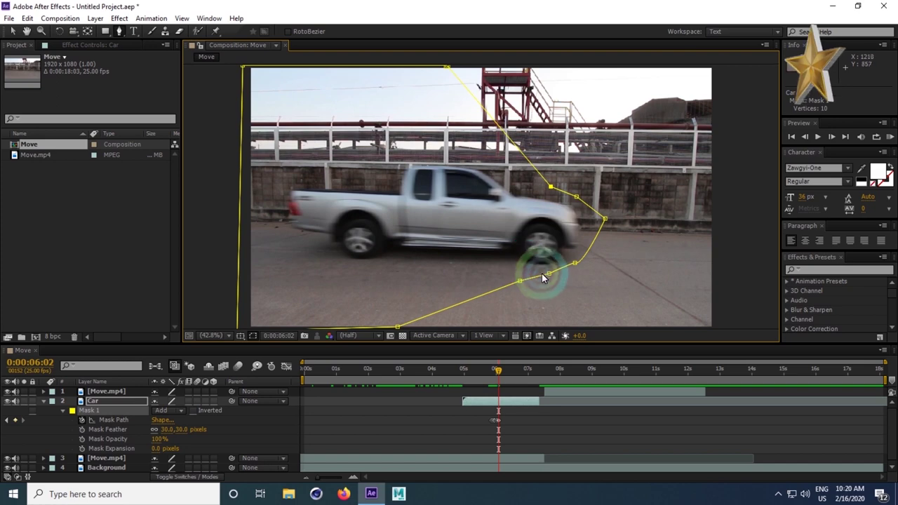
At 0:00:06:03, fit the Car mask around the truck's bumper and front wheel and pull its windshield vertex up over the fence ahead
key("Page_Down")
left_click_drag(605, 218, 636, 222)
left_click_drag(580, 263, 606, 266)
left_click_drag(637, 222, 618, 209)
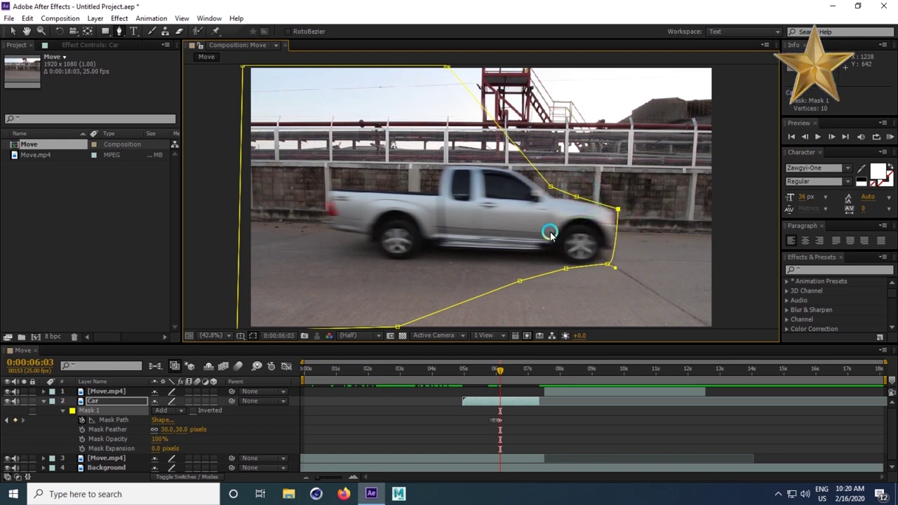
left_click(570, 270)
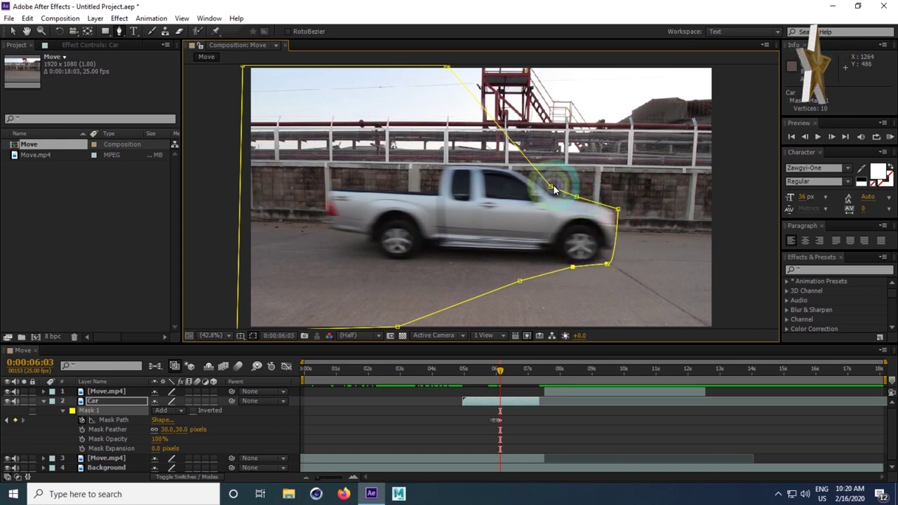
left_click_drag(565, 184, 630, 142)
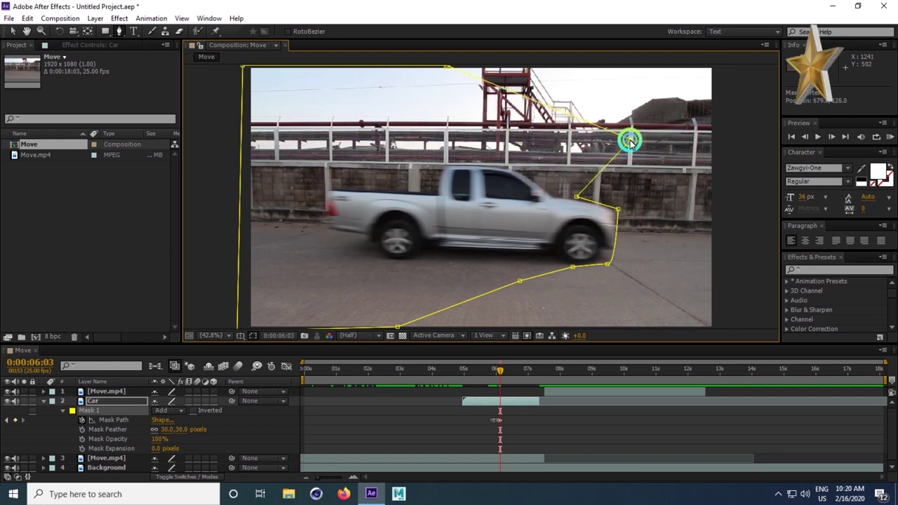
Reshape the Car layer's mask at 0:00:06:04 so its hood, bumper and road vertices surround the truck's nose and front wheel
key("Page_Down")
left_click_drag(618, 208, 638, 206)
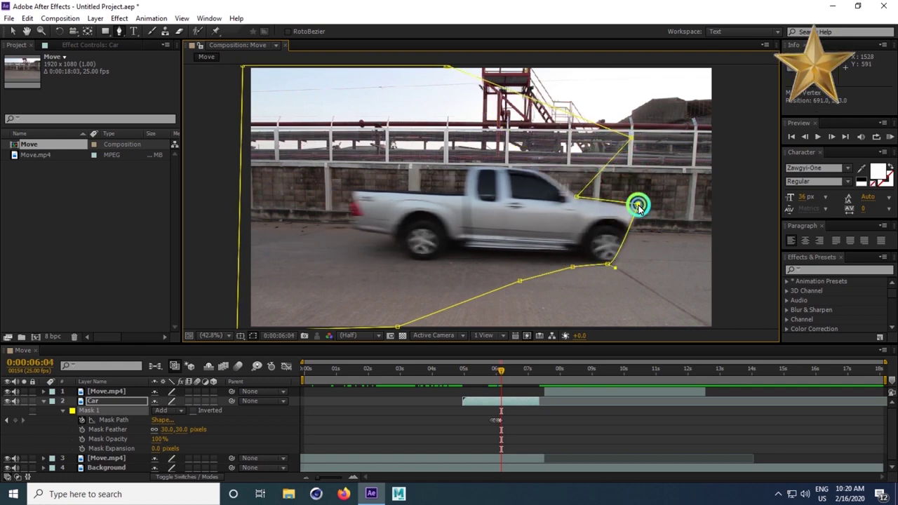
left_click_drag(575, 202, 599, 198)
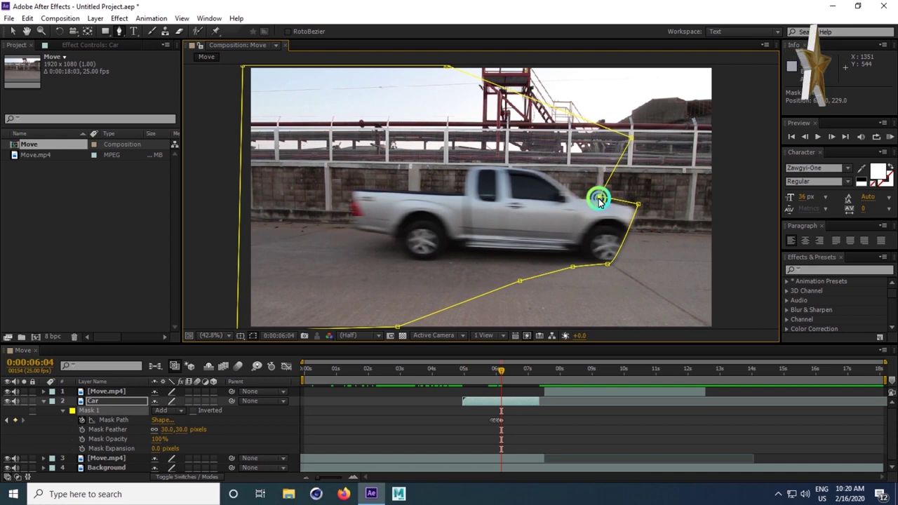
left_click(637, 204)
left_click_drag(608, 265, 644, 259)
left_click_drag(572, 267, 614, 269)
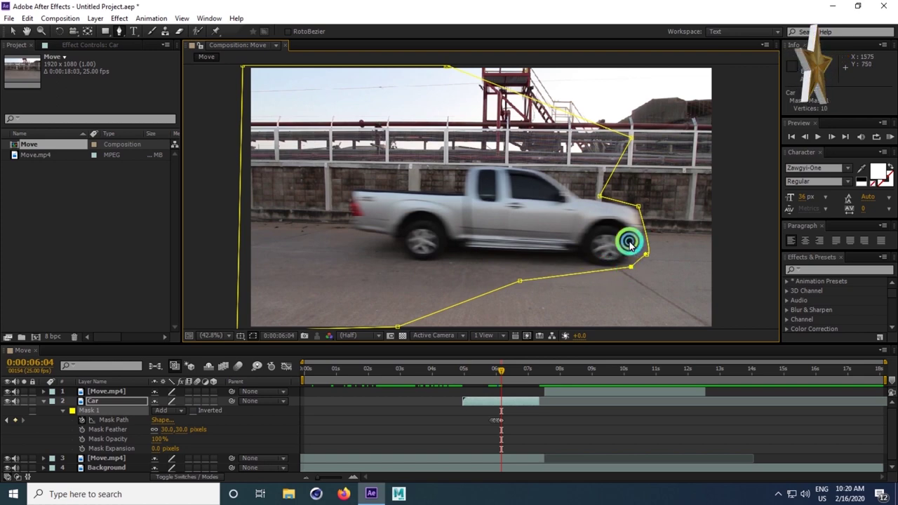
left_click_drag(636, 205, 641, 206)
left_click_drag(646, 254, 646, 256)
Advance to 0:00:06:05 and move the Car mask's lower road, bumper, hood and wheel vertices forward with the truck
key("Page_Down")
left_click_drag(519, 281, 677, 247)
left_click(640, 206)
left_click_drag(644, 211, 689, 214)
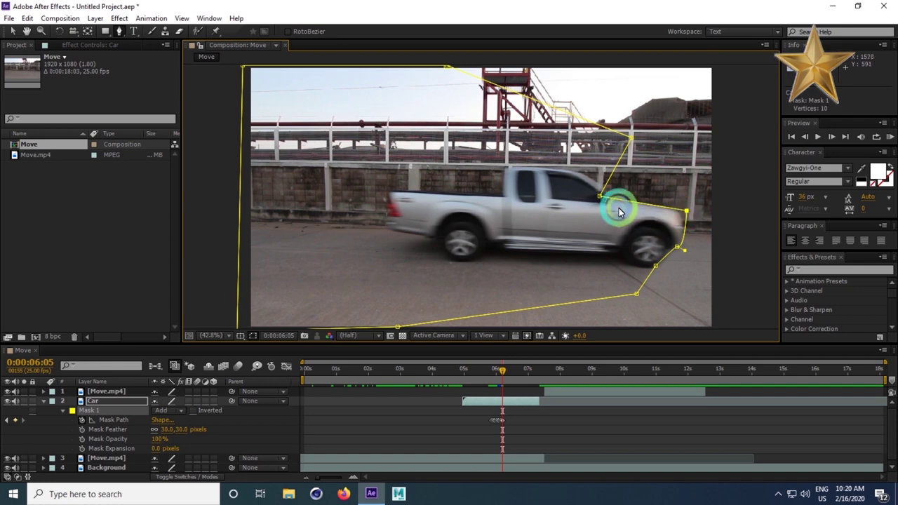
left_click_drag(602, 198, 647, 200)
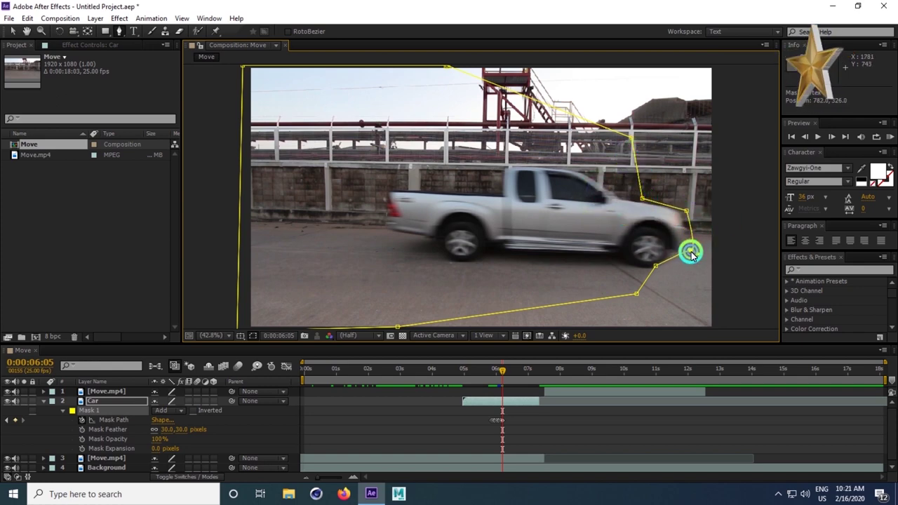
left_click_drag(657, 265, 678, 269)
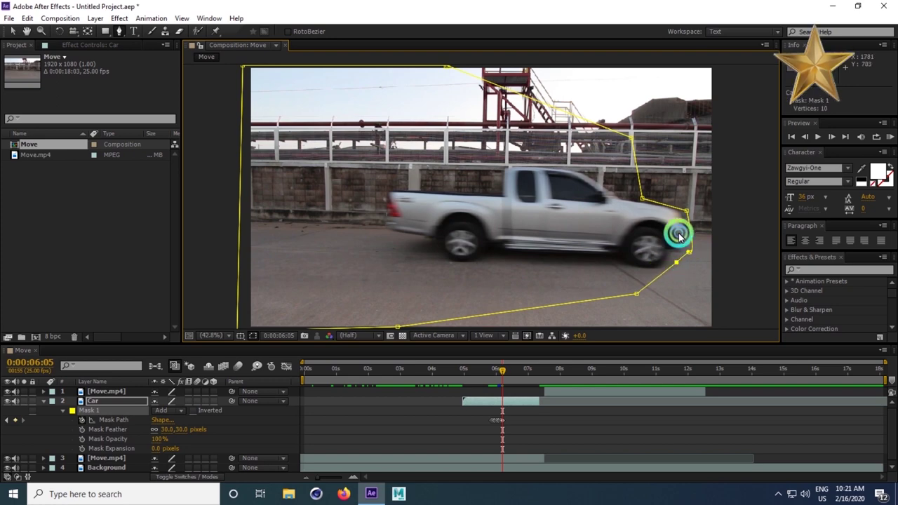
Extend the Car layer's mask at 0:00:06:06 to the frame's edge, moving its bumper, hood, fence and front wheel vertices forward
key("Page_Down")
left_click_drag(686, 209, 713, 208)
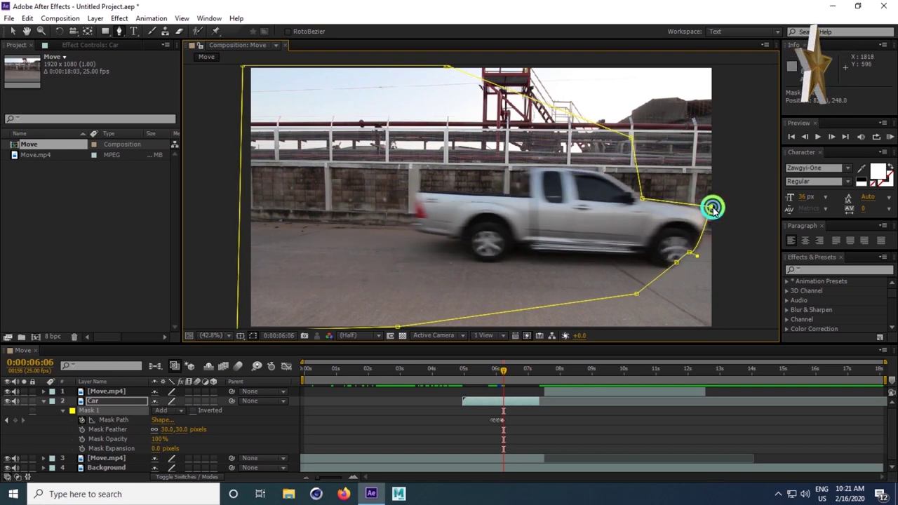
left_click_drag(647, 200, 681, 202)
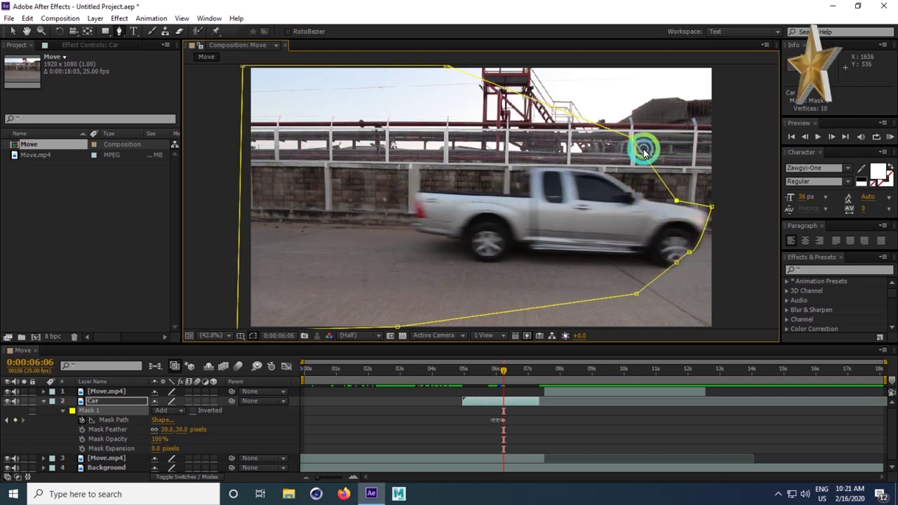
left_click_drag(634, 138, 672, 140)
mouse_move(688, 252)
left_mouse_down()
mouse_move(704, 258)
mouse_move(687, 267)
left_mouse_up()
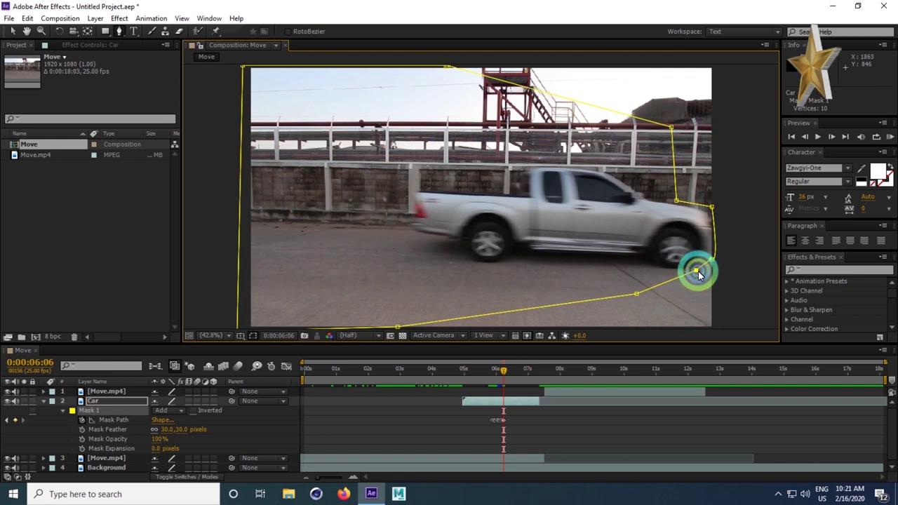
Pull all the Car mask's front vertices beyond the frame's edge at 0:00:06:07 so the mask encloses the whole exiting truck
key("Page_Down")
left_click_drag(699, 273, 746, 303)
left_click_drag(650, 303, 652, 337)
left_click(711, 209)
left_click_drag(711, 209, 751, 188)
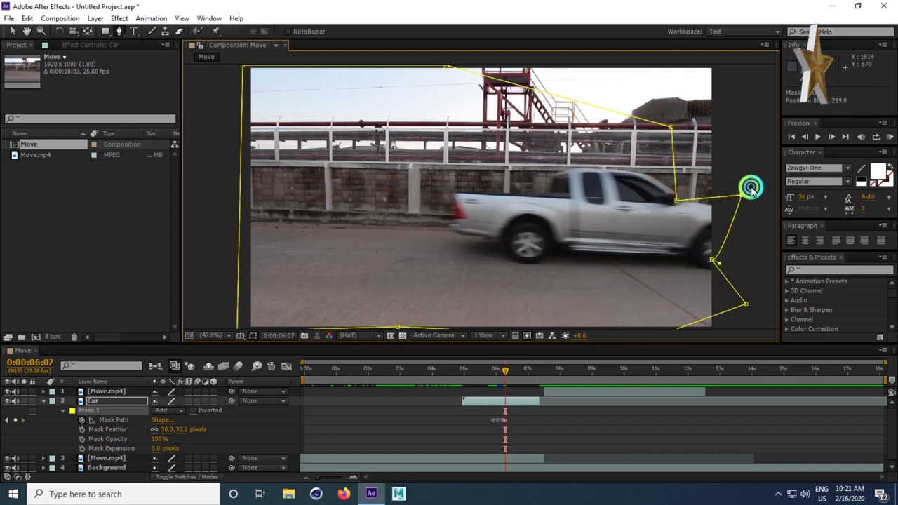
left_click(697, 231)
left_click_drag(686, 204, 748, 161)
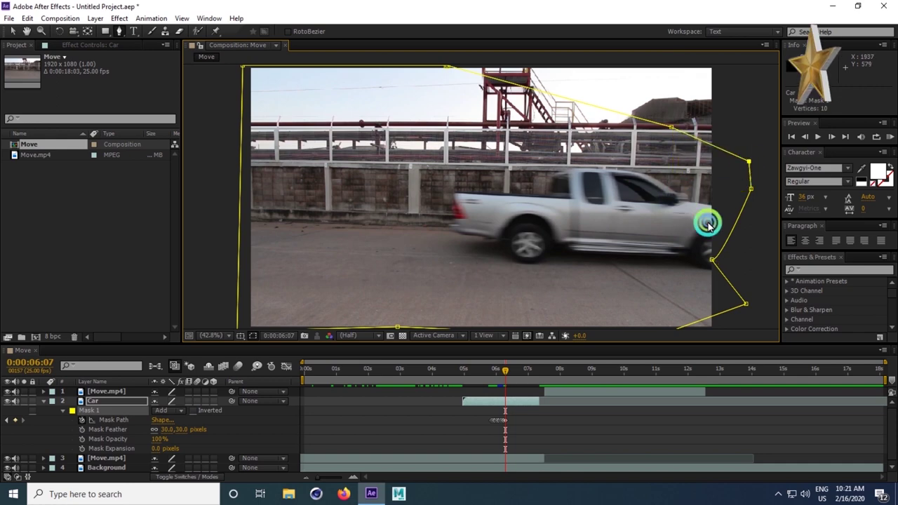
left_click_drag(712, 260, 747, 257)
left_click_drag(687, 138, 736, 43)
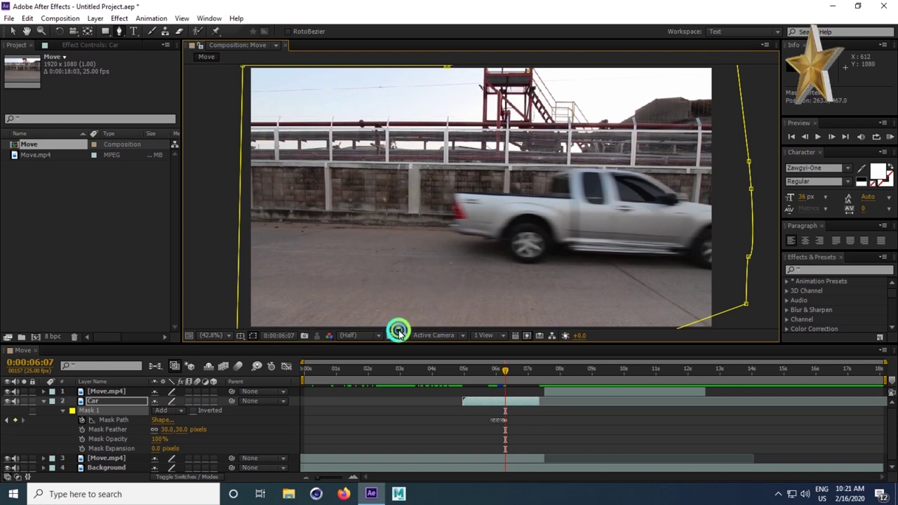
Scrub through the masked truck's movement, clear the selection and collapse the Car layer's properties
mouse_move(501, 373)
left_mouse_down()
mouse_move(481, 375)
mouse_move(511, 380)
left_mouse_up()
left_click(567, 425)
left_click(465, 395)
left_click_drag(505, 366, 498, 373)
left_click(49, 410)
left_click(40, 402)
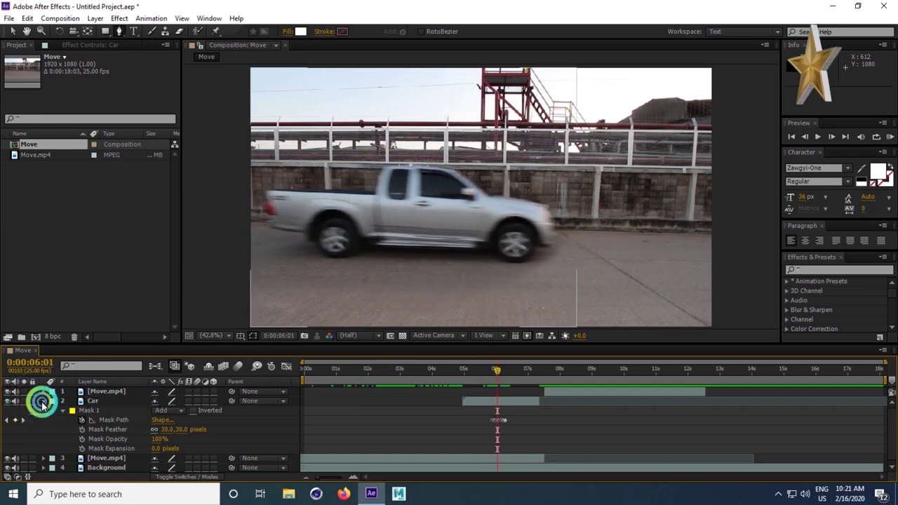
left_click(43, 401)
left_click(392, 417)
left_click(435, 388)
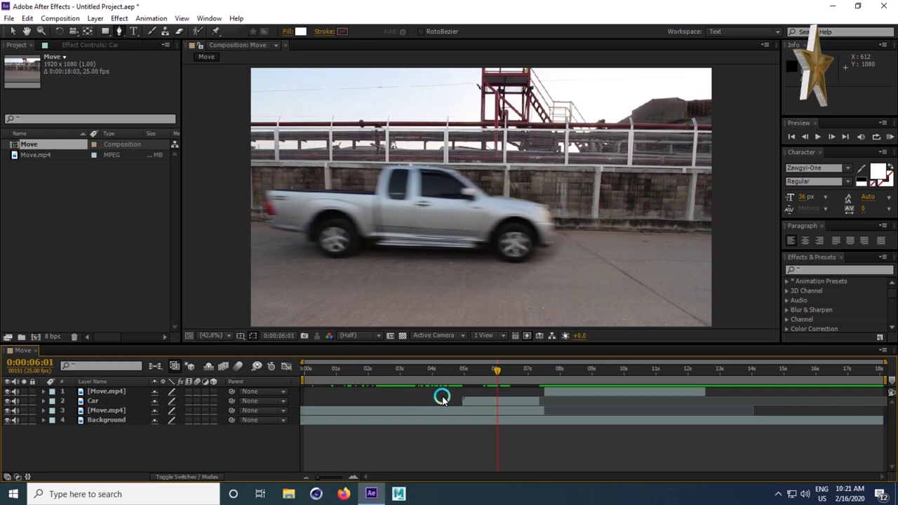
Shift both Move.mp4 layers together 1 second 12 frames earlier so the first clip ends at 0:00:06:00 and the frozen jump follows
left_click_drag(497, 371, 496, 372)
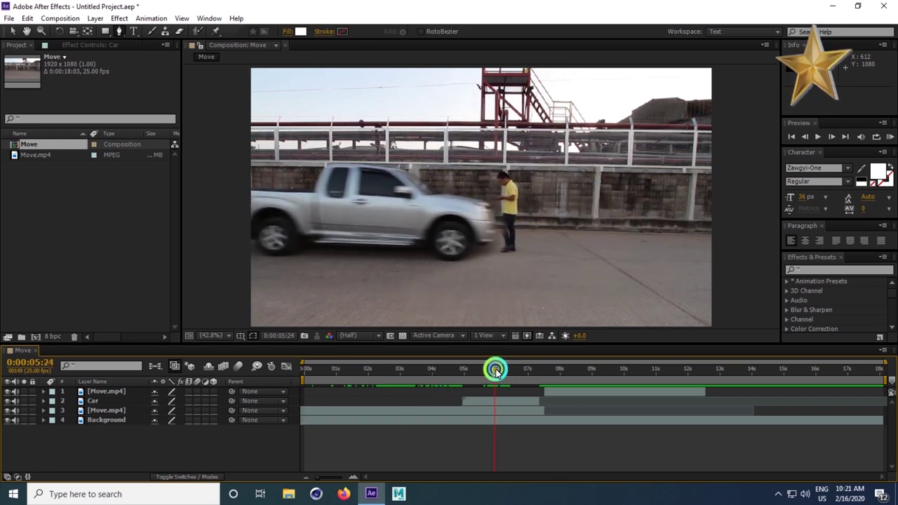
left_click(551, 391)
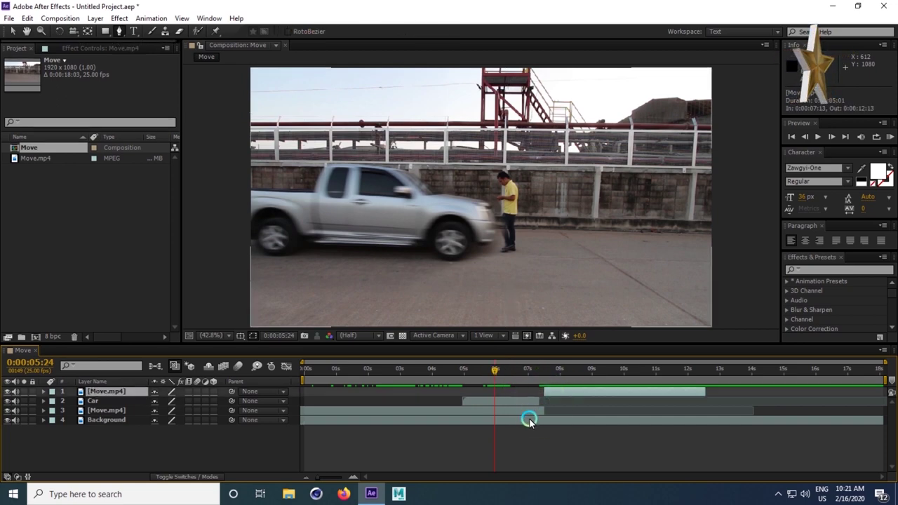
left_click(527, 411, "shift")
left_click(519, 420)
left_click(519, 409, "ctrl")
left_click(554, 391, "ctrl")
left_click(519, 406, "ctrl")
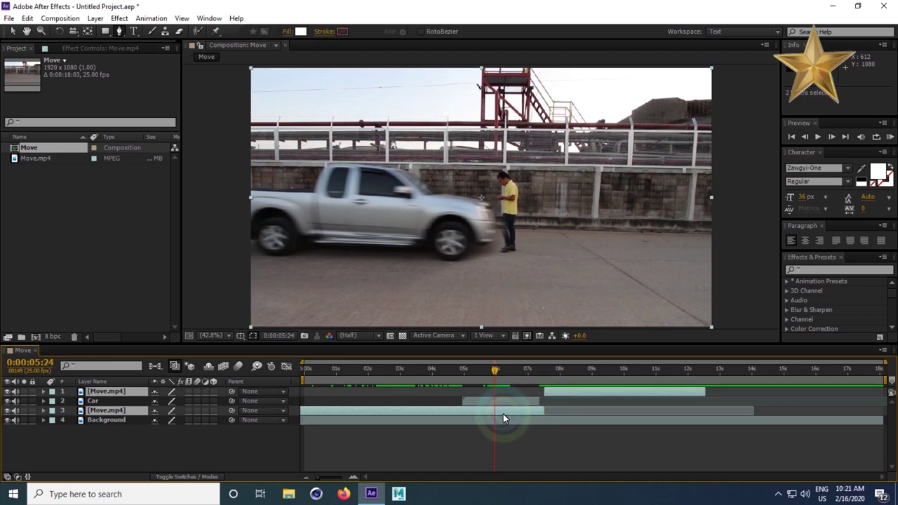
left_click(503, 415)
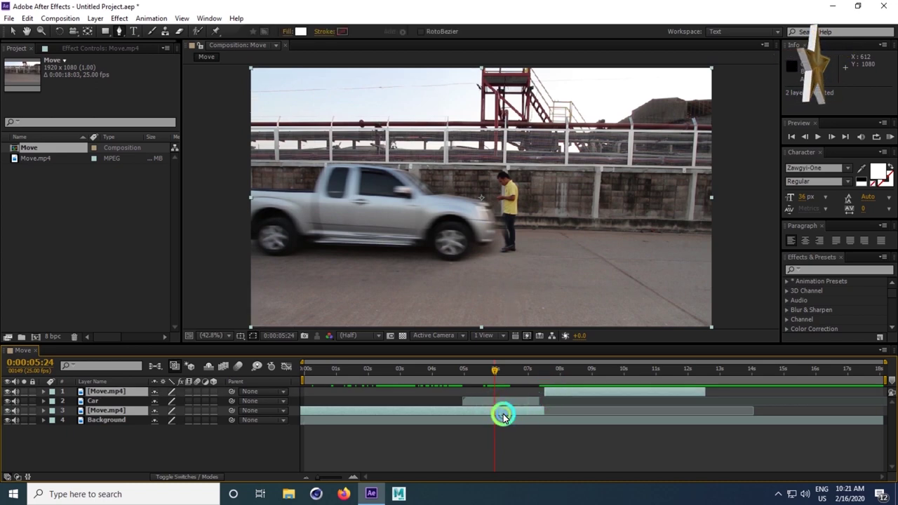
left_click_drag(503, 416, 458, 401)
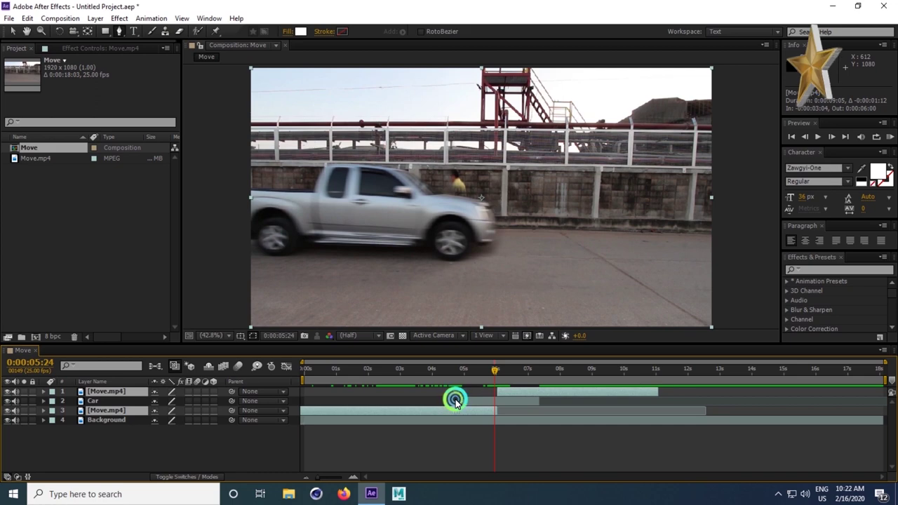
Shift the Car layer in time so it starts at 0:00:05:02 and the truck's front meets the man at his jump
mouse_move(491, 400)
left_mouse_down()
mouse_move(475, 395)
mouse_move(496, 402)
left_mouse_up()
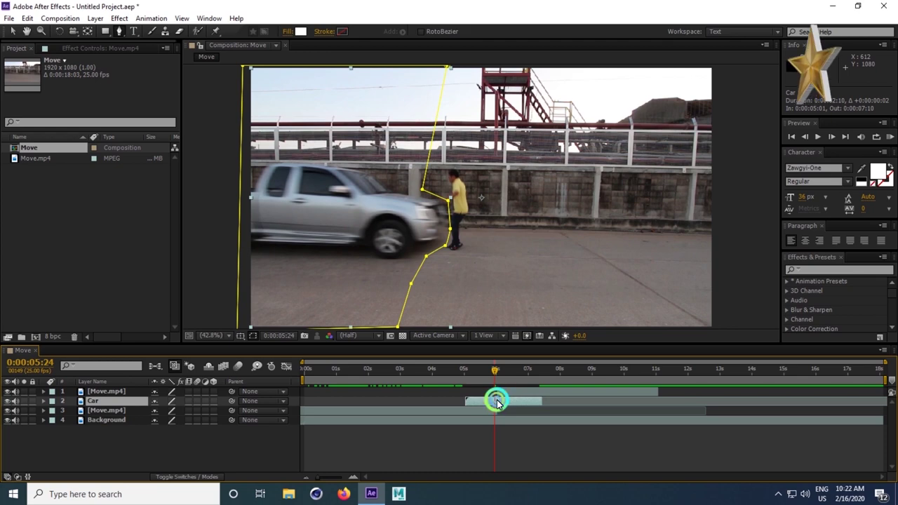
left_click_drag(496, 402, 497, 402)
left_click(495, 368)
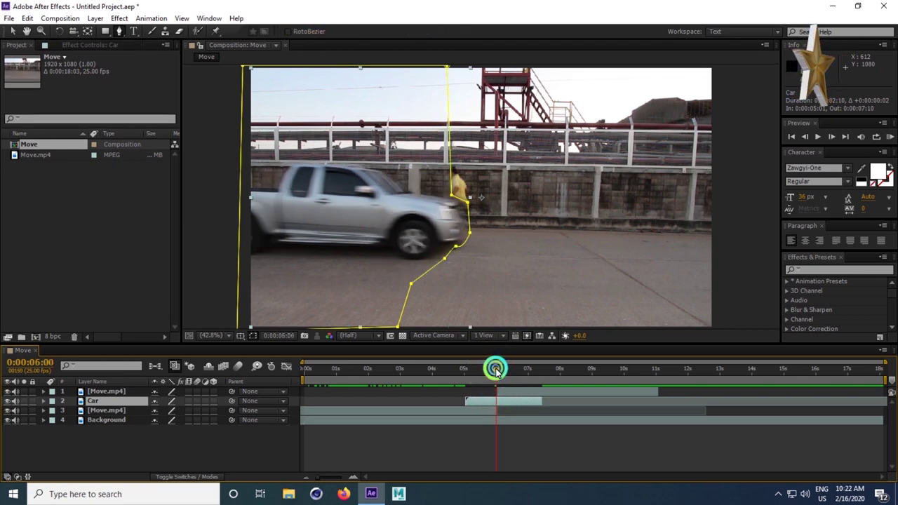
left_click_drag(509, 402, 510, 401)
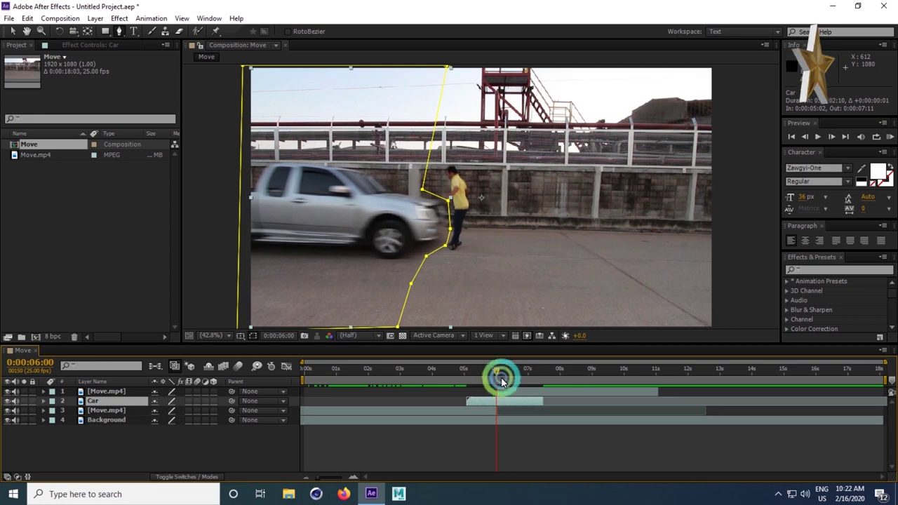
Add Position and Rotation keyframes to the top Move.mp4 layer at 0:00:06:01 and reveal all its keyframed properties
left_click_drag(497, 367, 497, 374)
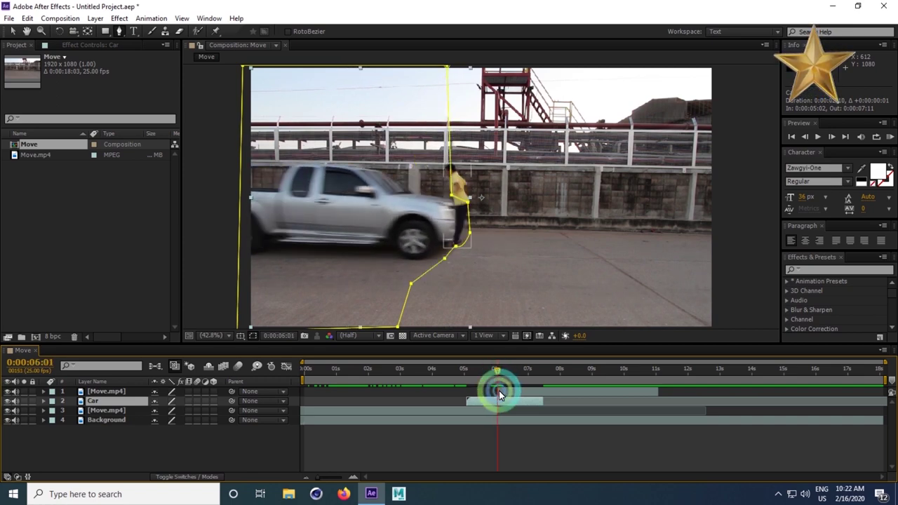
left_click(499, 393)
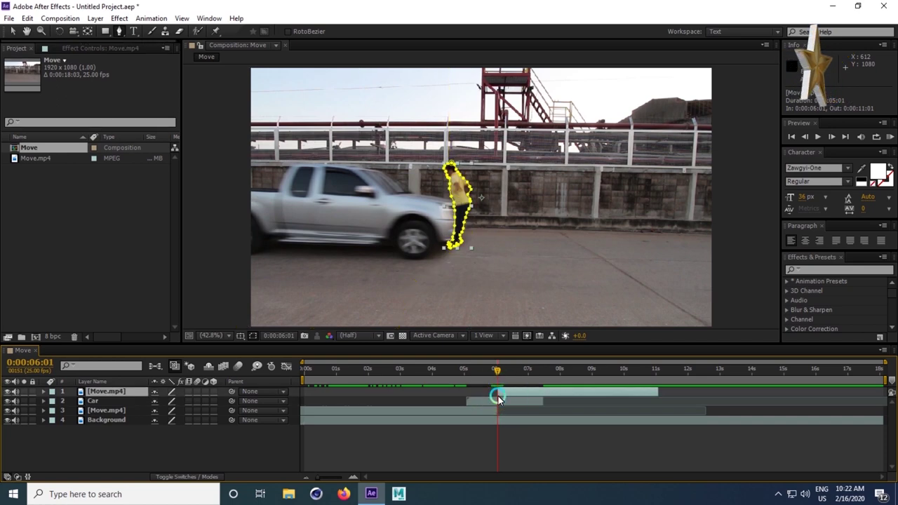
key("p")
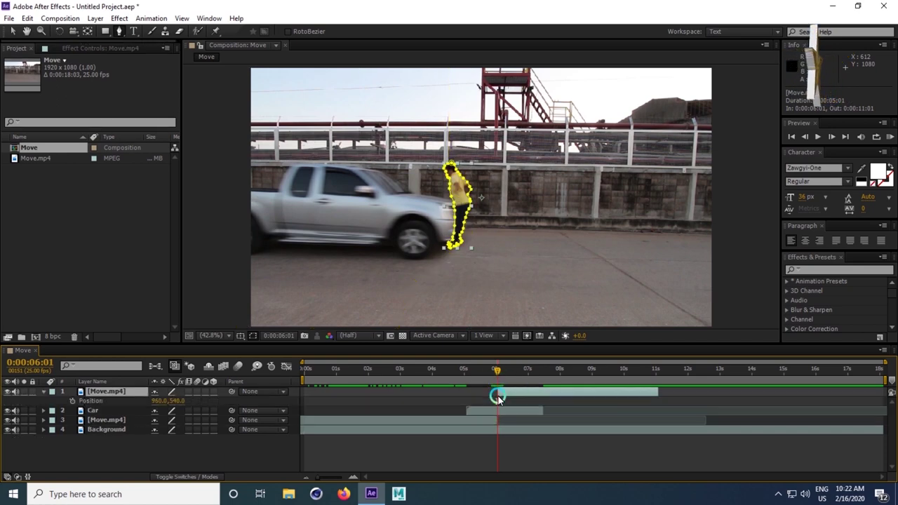
left_click(73, 401)
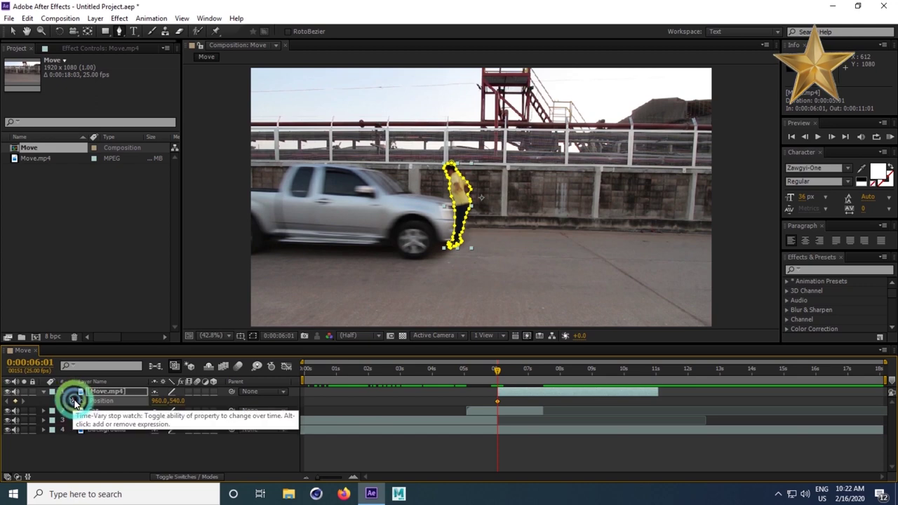
key("r")
left_click(72, 402)
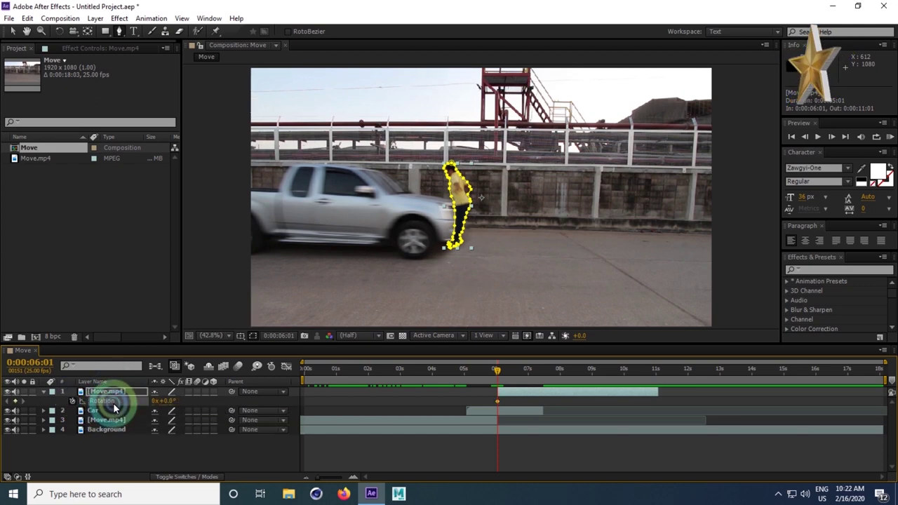
key("u")
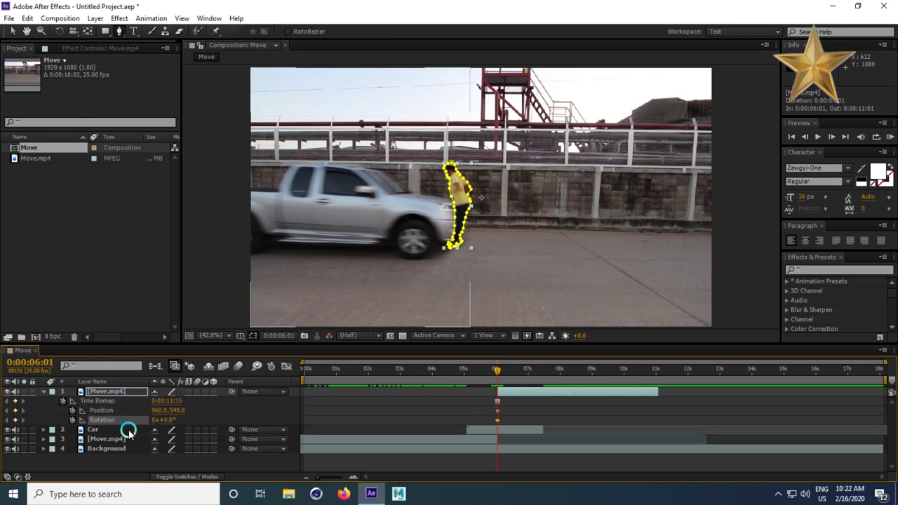
At 0:00:06:02, move the frozen man on the top Move.mp4 layer ahead of the truck to position 1128.3, 551.7
left_click(494, 370)
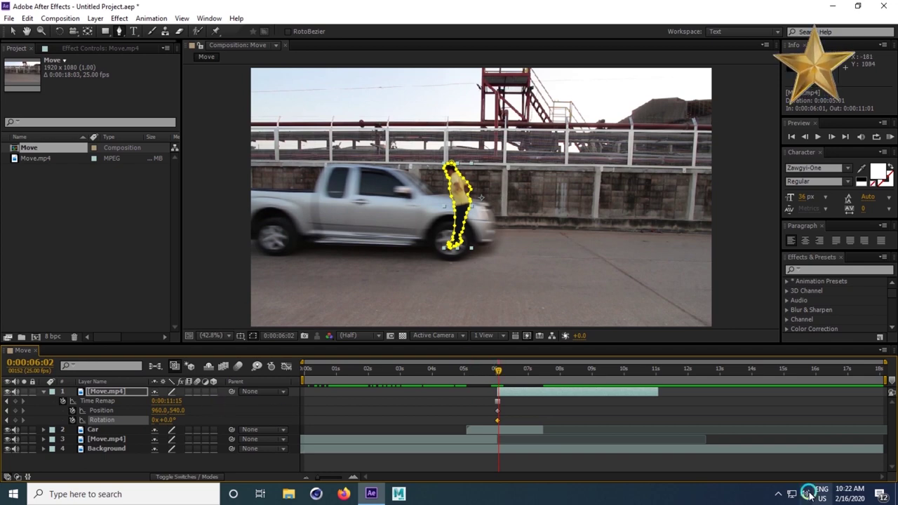
left_click(605, 417)
left_click(527, 387)
left_click(63, 47)
left_click(13, 31)
left_click(115, 104)
left_click(473, 179)
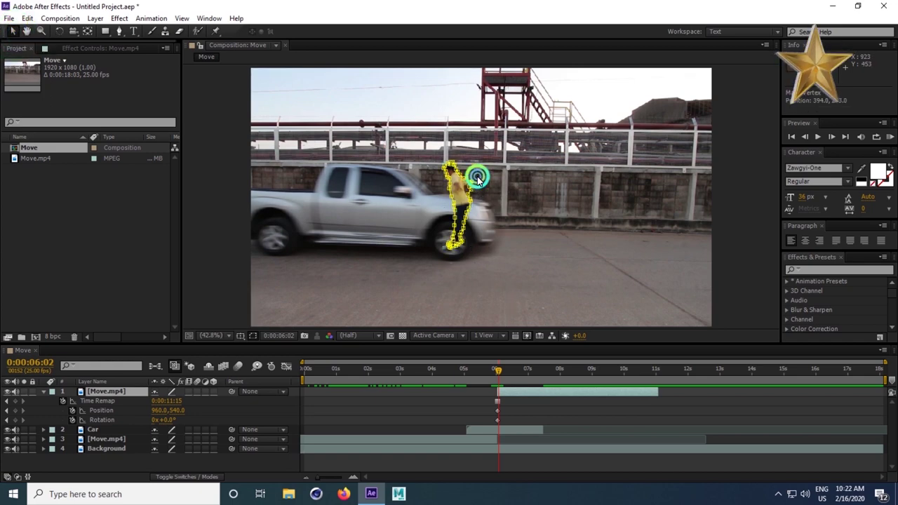
left_click(507, 392)
left_click_drag(468, 166, 506, 174)
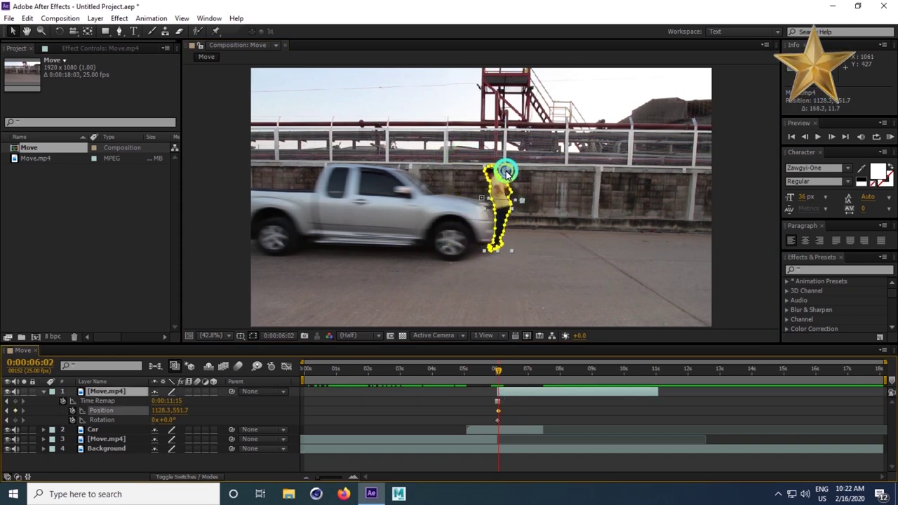
Rotate the frozen man to -13.6° so he leans back towards the truck's hood
left_click(56, 32)
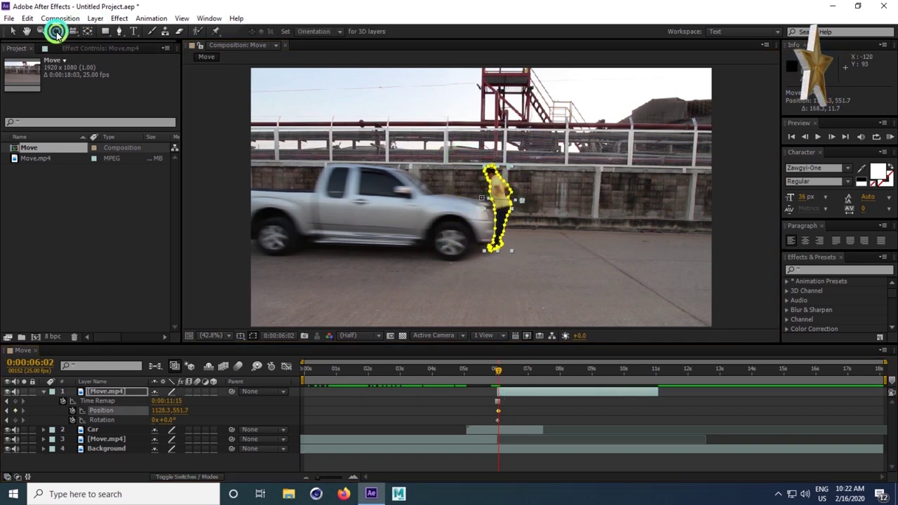
left_click_drag(502, 167, 495, 174)
left_click(12, 31)
left_click(316, 242)
left_click_drag(316, 242, 352, 239)
left_click_drag(500, 210, 524, 178)
key("ctrl+z")
key("ctrl+z")
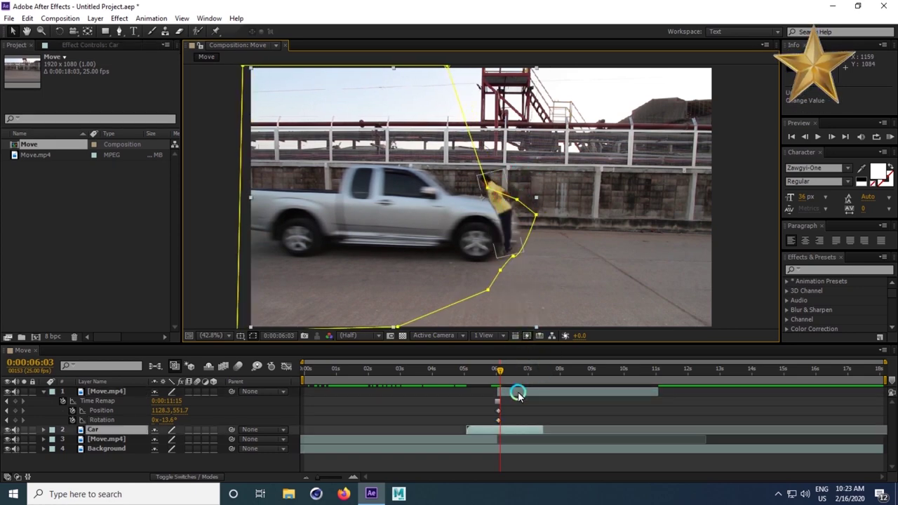
left_click(517, 391)
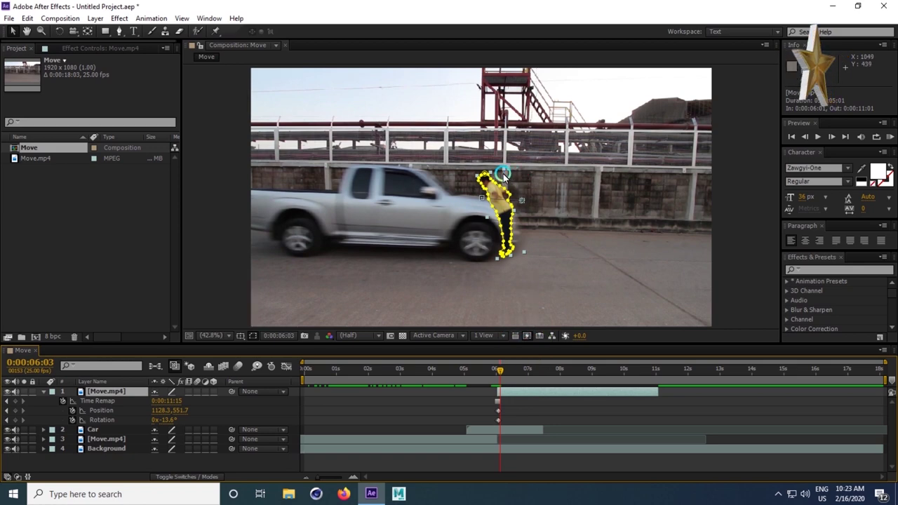
mouse_move(505, 172)
left_mouse_down()
mouse_move(517, 187)
mouse_move(512, 201)
mouse_move(485, 214)
mouse_move(518, 203)
mouse_move(496, 242)
mouse_move(503, 228)
left_mouse_up()
left_click(522, 411)
left_click(507, 388)
left_click(505, 389)
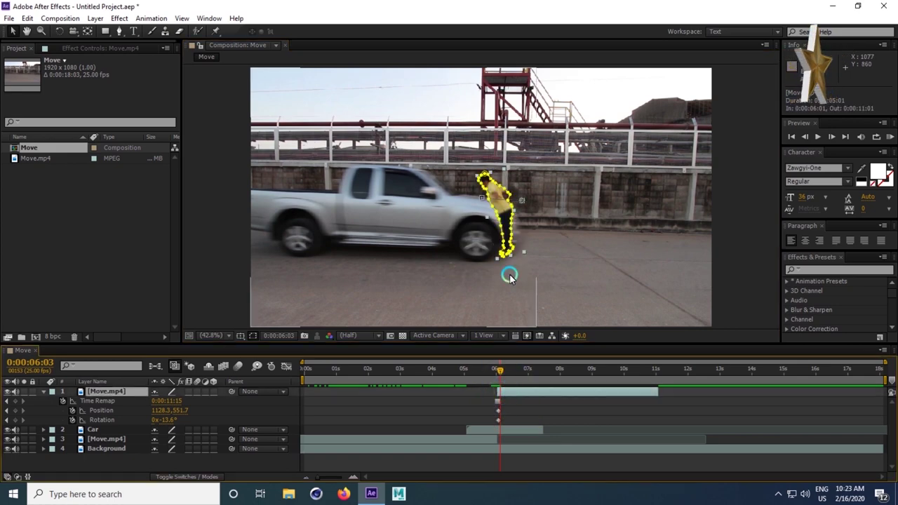
Keyframe the man's horizontal position just ahead of the truck's front from 0:00:06:03 through 0:00:06:07, ending at X 1727.3
left_click_drag(157, 414, 177, 415)
key("Page_Down")
left_click_drag(214, 412, 245, 414)
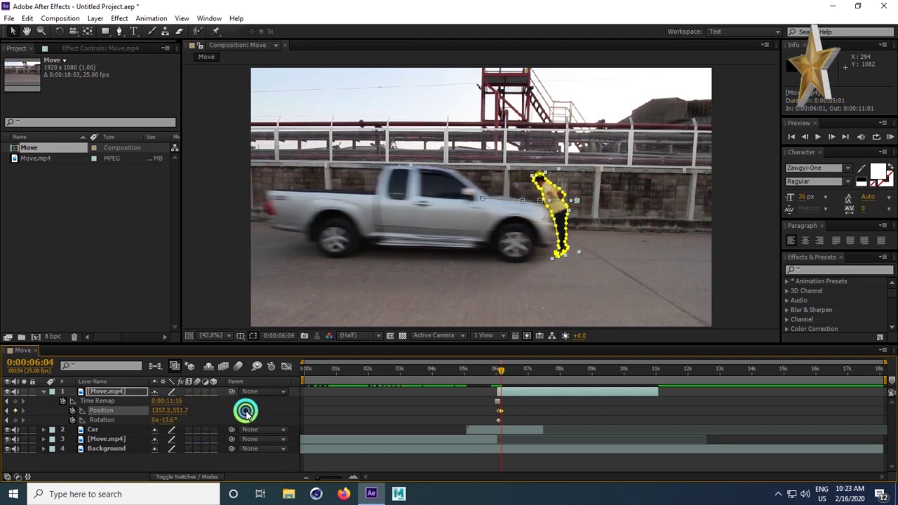
key("Page_Down")
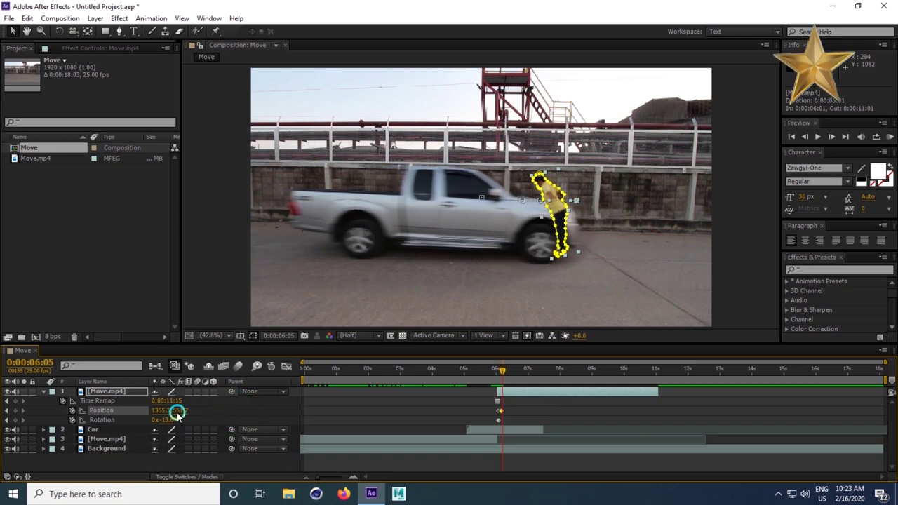
left_click_drag(159, 414, 258, 419)
key("Page_Down")
key("Page_Down")
left_click_drag(169, 412, 233, 419)
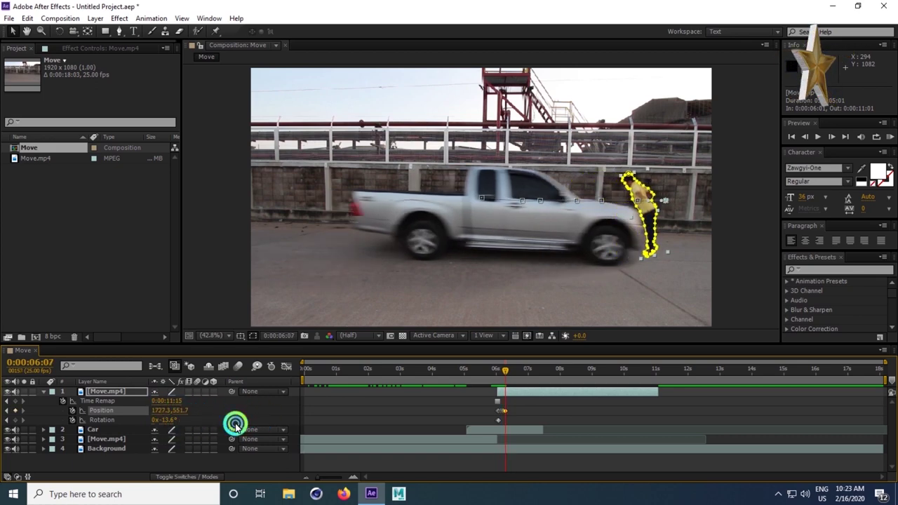
At 0:00:06:08, set the man's X position to 1895.3 and rotate him to -21.8°
key("Page_Down")
left_click_drag(168, 414, 266, 419)
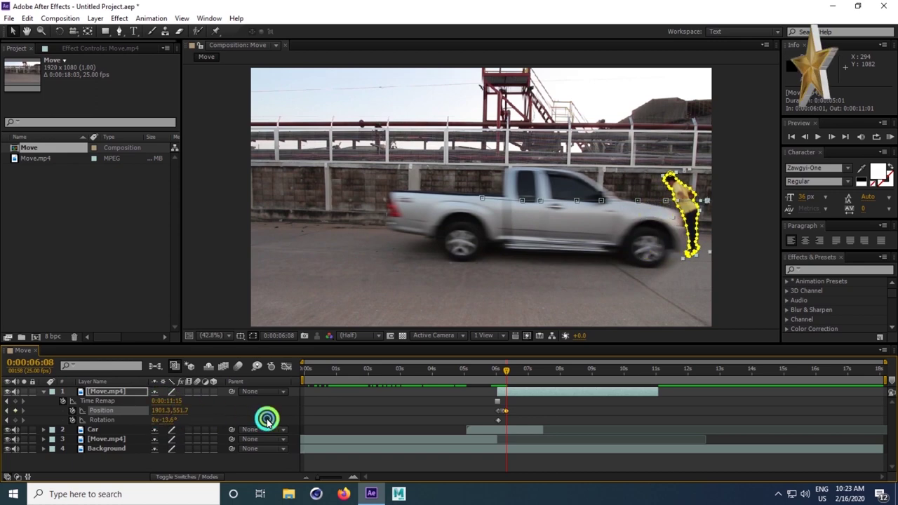
left_click(163, 418)
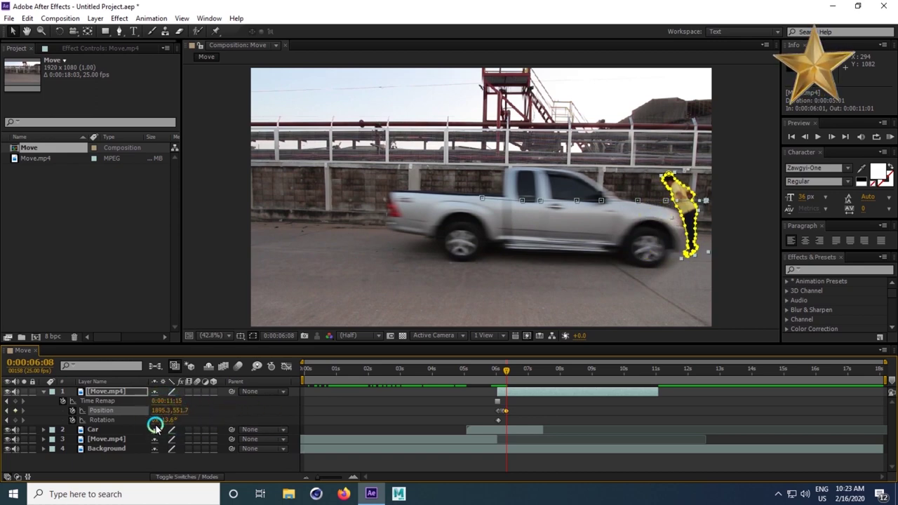
left_click(59, 31)
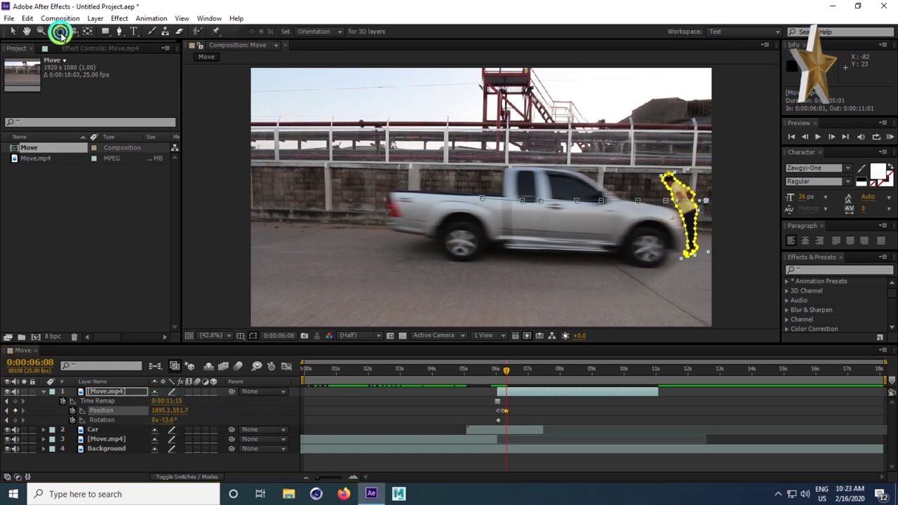
left_click_drag(689, 181, 684, 180)
Push the man out of the frame with X position 2022.3 at 0:00:06:09 and a further shift one frame on
left_click_drag(176, 411, 232, 411)
key("Page_Down")
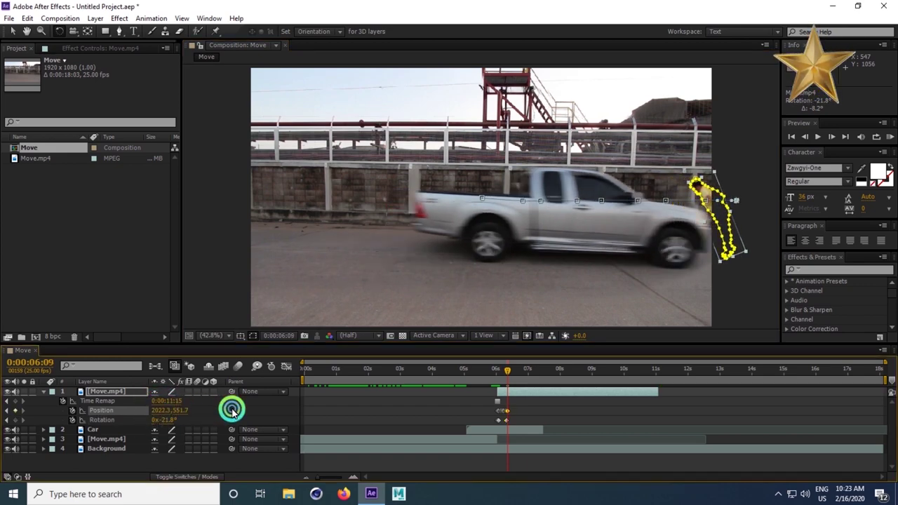
key("Page_Down")
left_click_drag(154, 412, 232, 411)
Deselect the layer, return to 0:00:05:18 and play a RAM preview of the collision
left_click(475, 396)
mouse_move(481, 371)
left_mouse_down()
mouse_move(505, 377)
mouse_move(487, 377)
left_mouse_up()
left_click(575, 426)
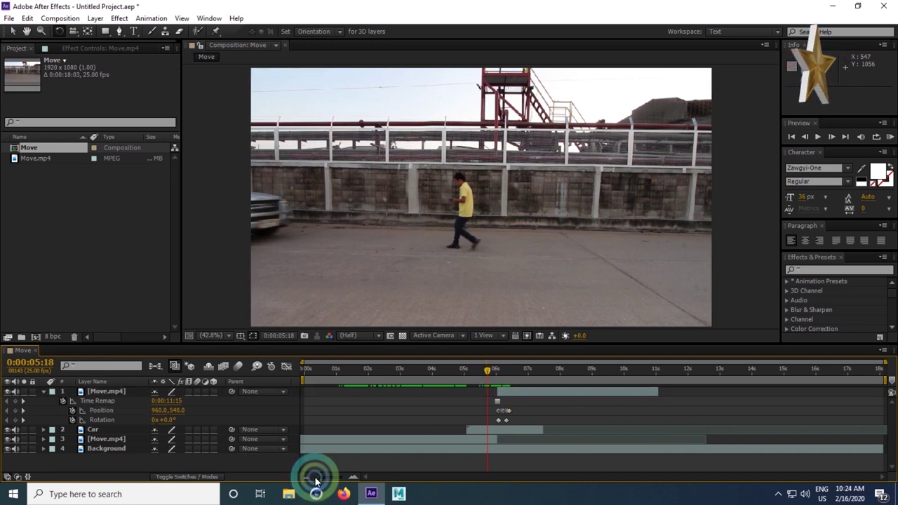
left_click(888, 137)
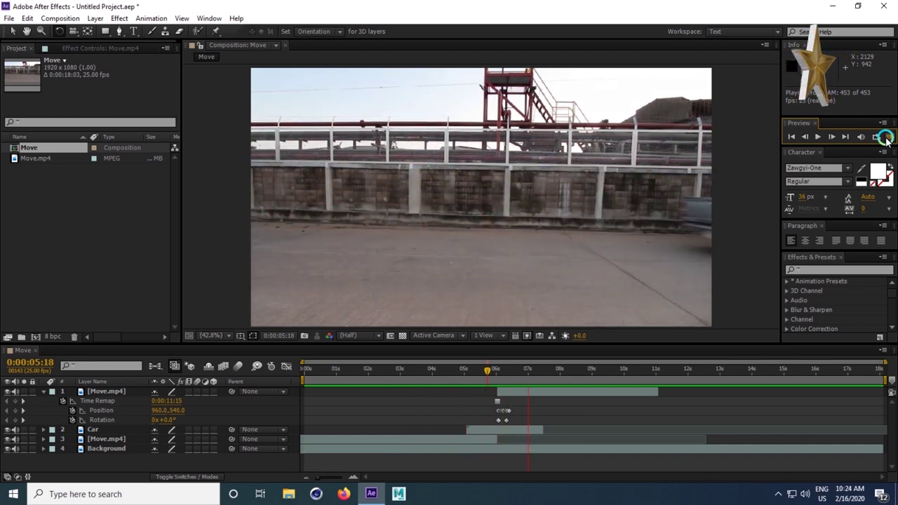
left_click(886, 136)
Fade in the Car layer with Opacity keyframes of 0% at 0:00:05:03 and 100% at 0:00:05:13
left_click_drag(371, 374, 481, 377)
left_click(476, 412)
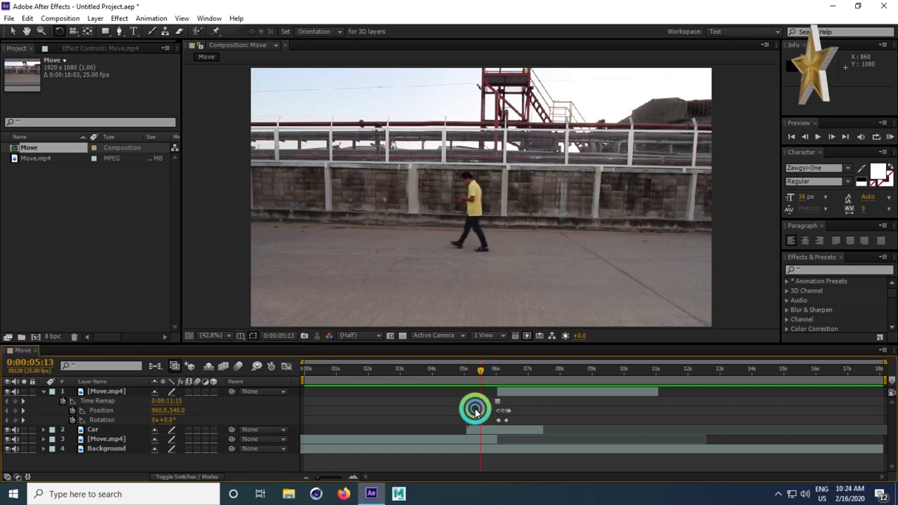
left_click(475, 428)
key("t")
left_click(101, 439)
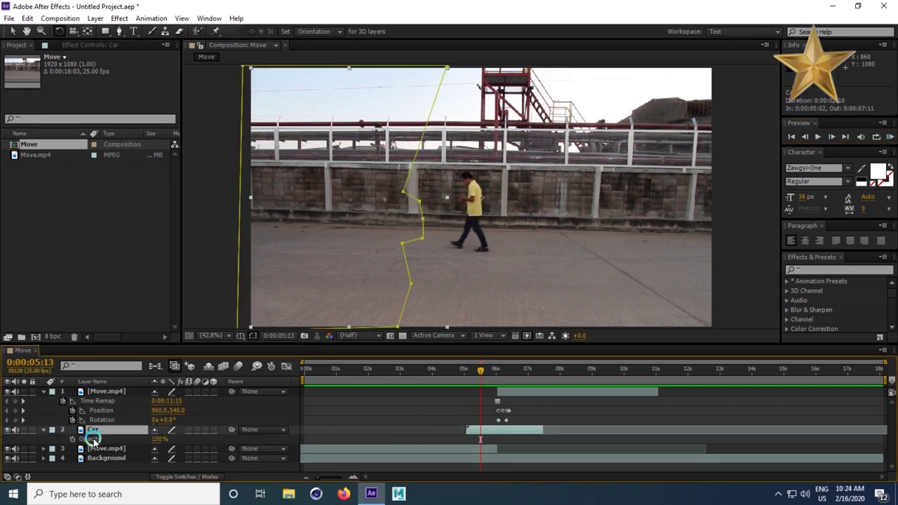
left_click(484, 369)
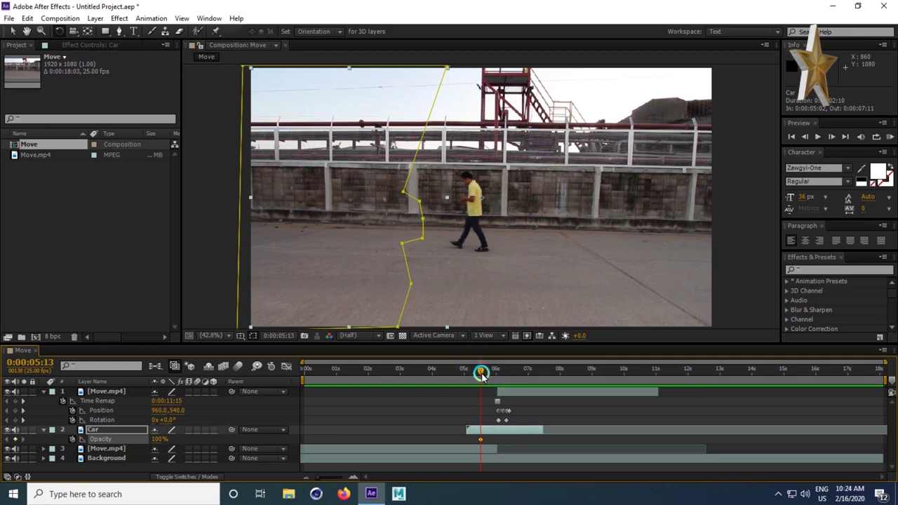
left_click_drag(481, 378, 475, 371)
left_click_drag(188, 440, 91, 440)
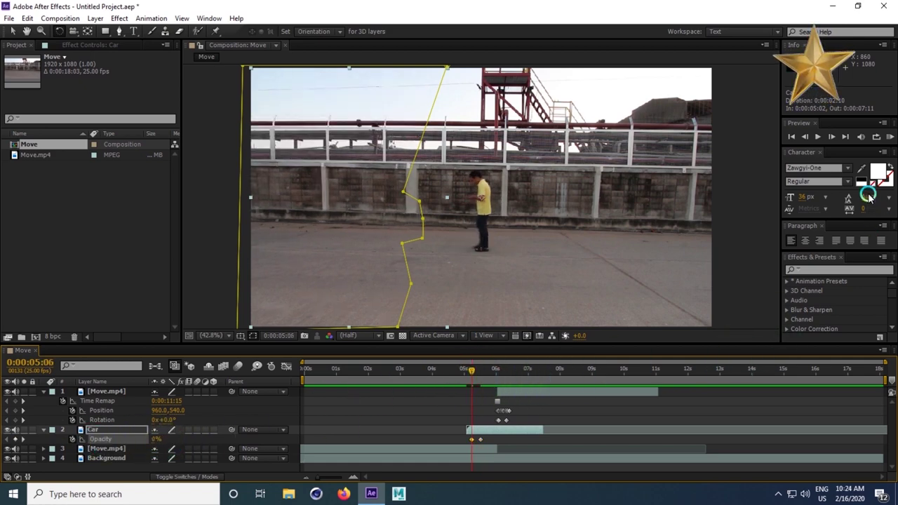
left_click_drag(470, 441, 467, 442)
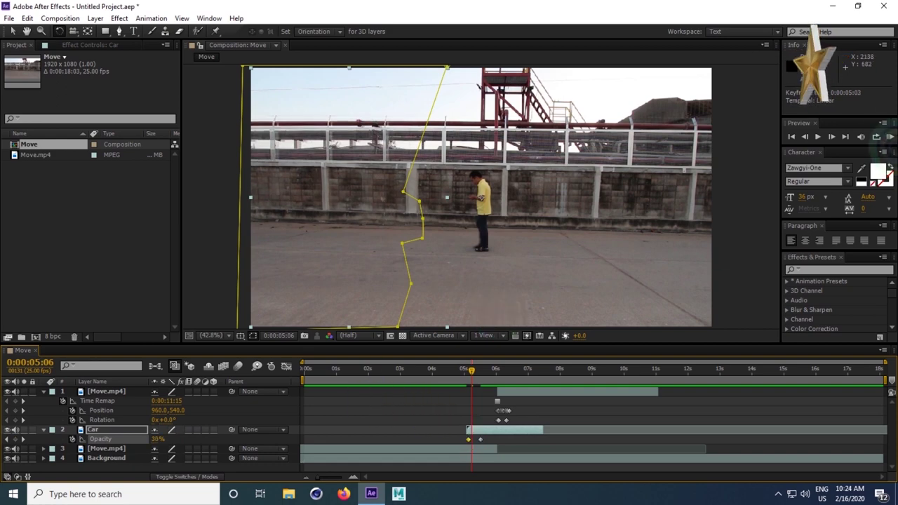
Play a RAM preview to check the truck's fade-in, and clear the layer selection
left_click(883, 136)
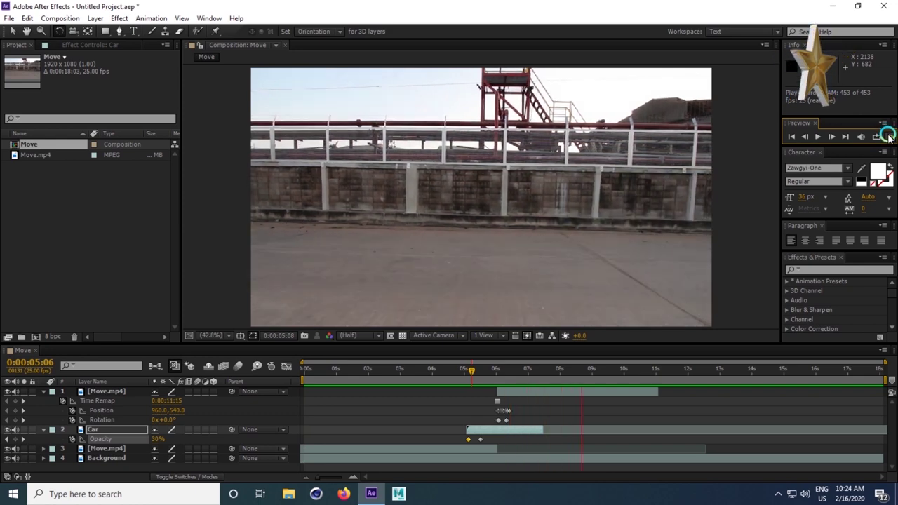
left_click(887, 136)
left_click(547, 411)
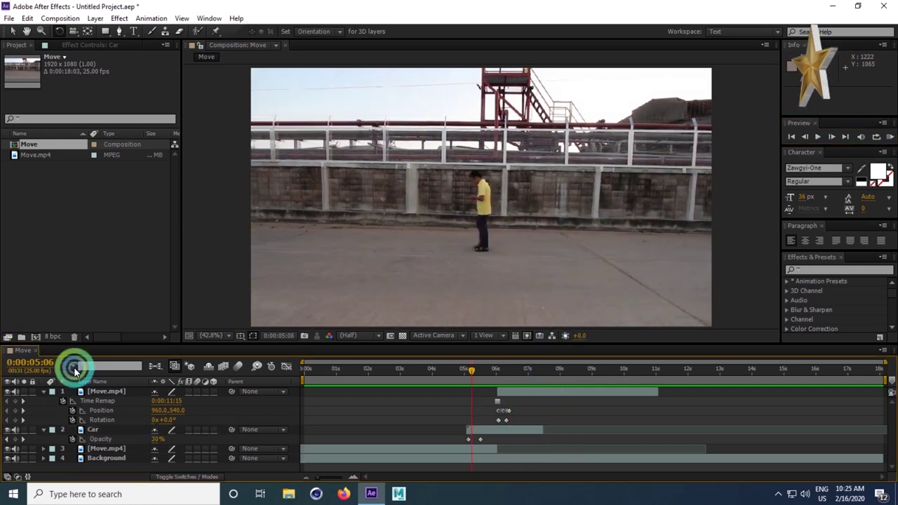
Collapse the top Move.mp4 layer, end the work area at 0:00:07:10 and trim the composition to it
left_click(43, 391)
left_click_drag(476, 372, 536, 375)
left_click(878, 380)
left_click_drag(854, 381, 557, 389)
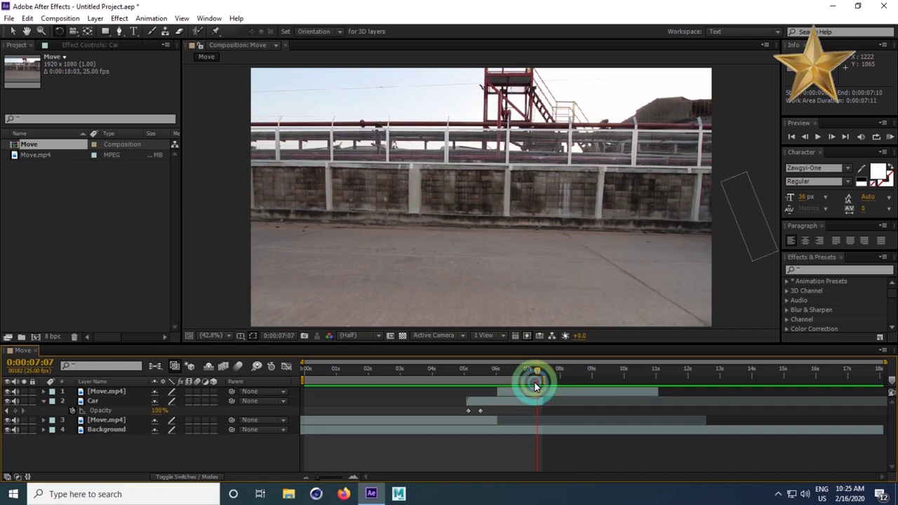
right_click(535, 385)
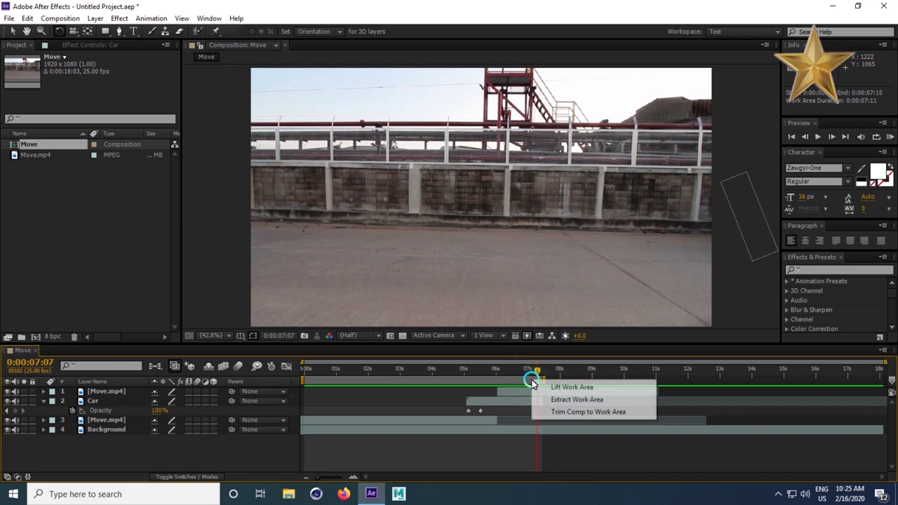
left_click(570, 412)
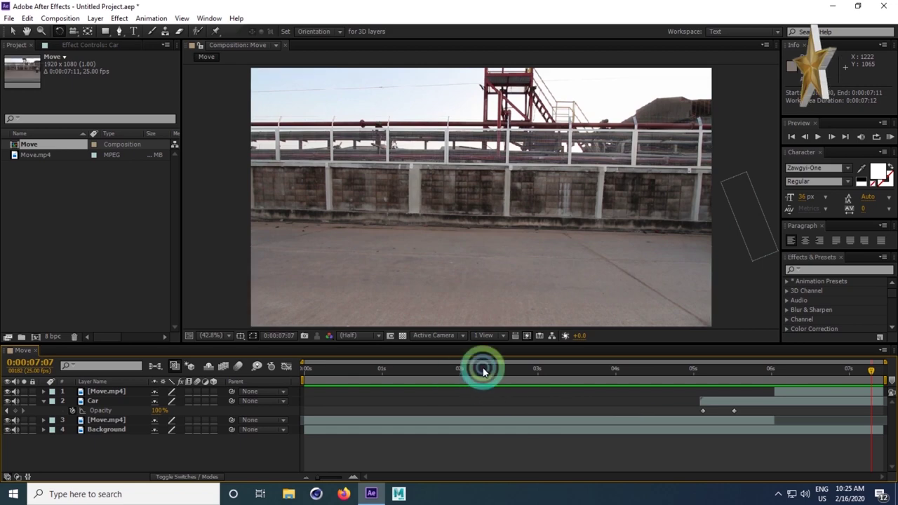
Play a RAM preview of the trimmed composition and go to 0:00:02:01
left_click_drag(626, 383, 891, 377)
left_click(890, 139)
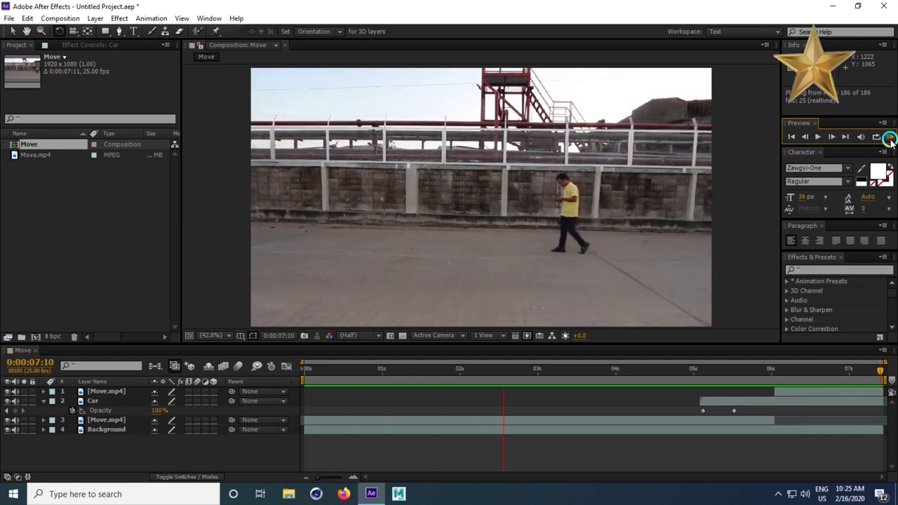
left_click(502, 293)
left_click(461, 370)
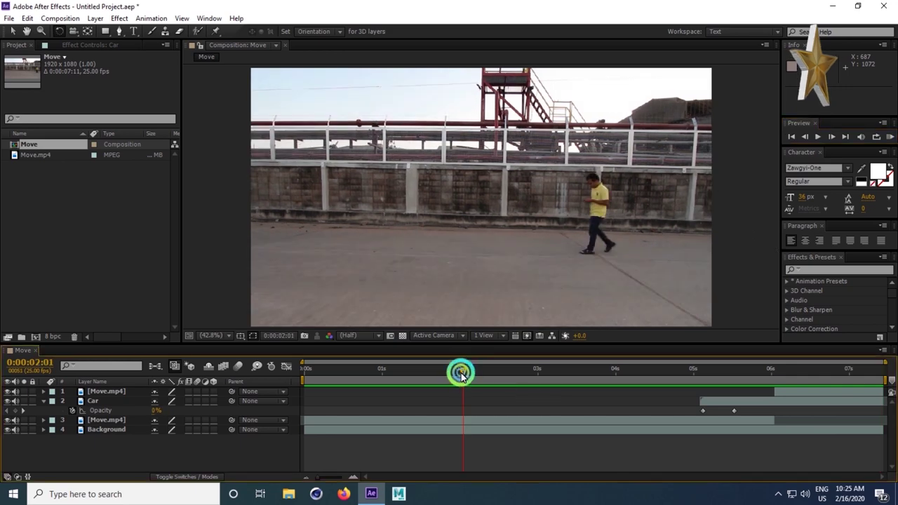
Add an adjustment layer above all layers and apply the Curves color correction effect to it
right_click(173, 447)
mouse_move(200, 327)
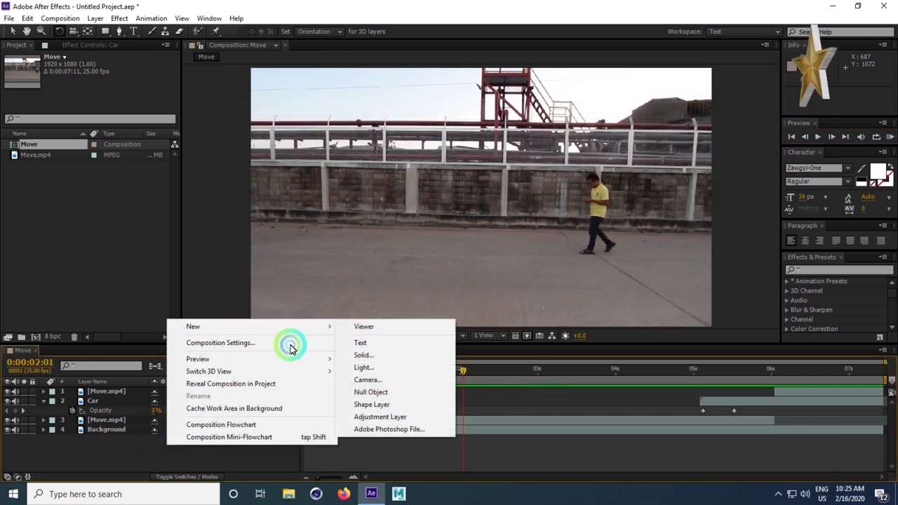
left_click(385, 417)
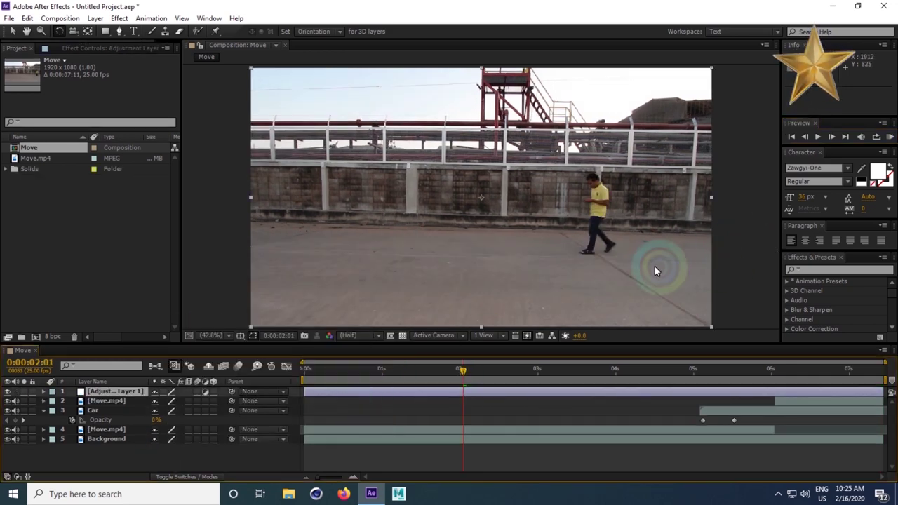
left_click(119, 18)
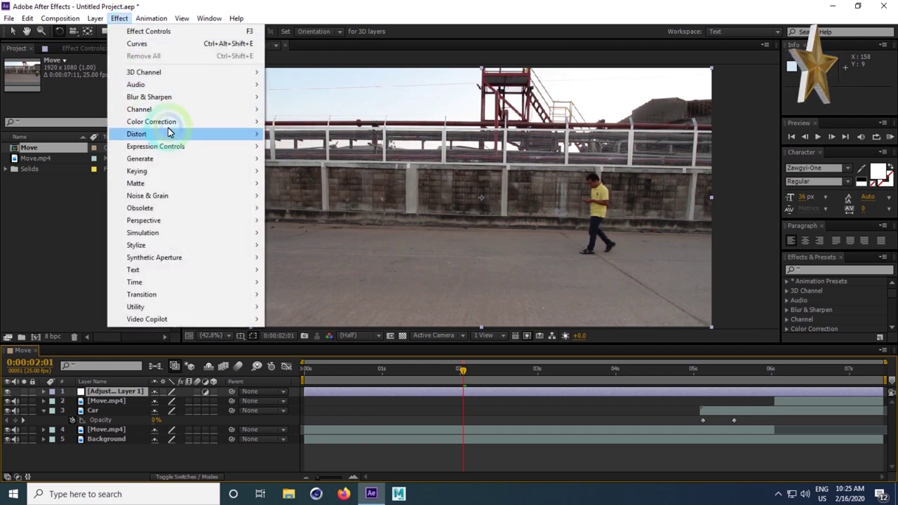
left_click(187, 121)
left_click(291, 325)
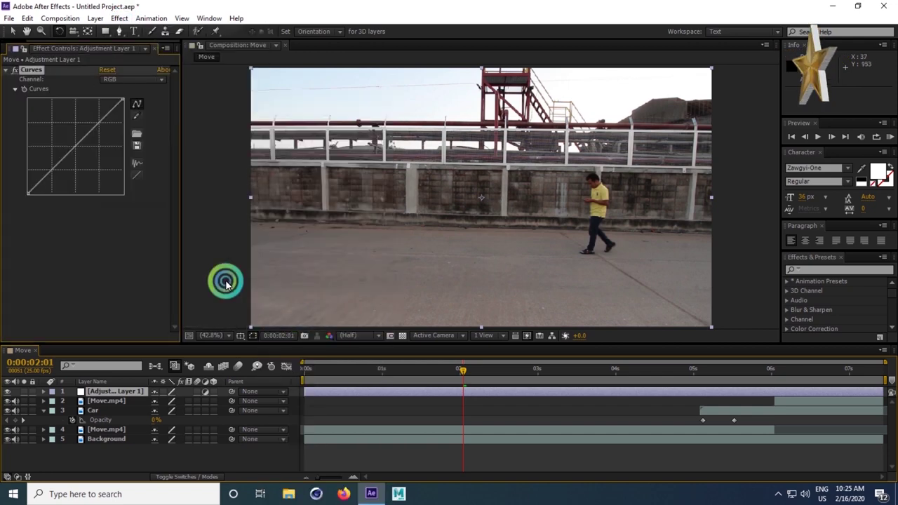
Brighten the adjustment layer's Curves by bending the RGB curve upward, and raise the Green channel's midtones slightly
left_click_drag(75, 147, 62, 143)
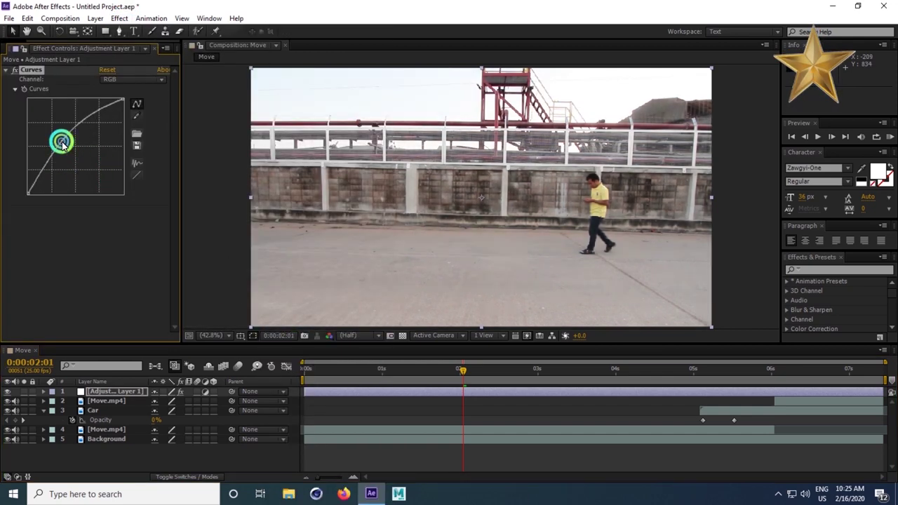
left_click(105, 80)
left_click(112, 116)
left_click(78, 145)
left_click_drag(78, 145, 75, 139)
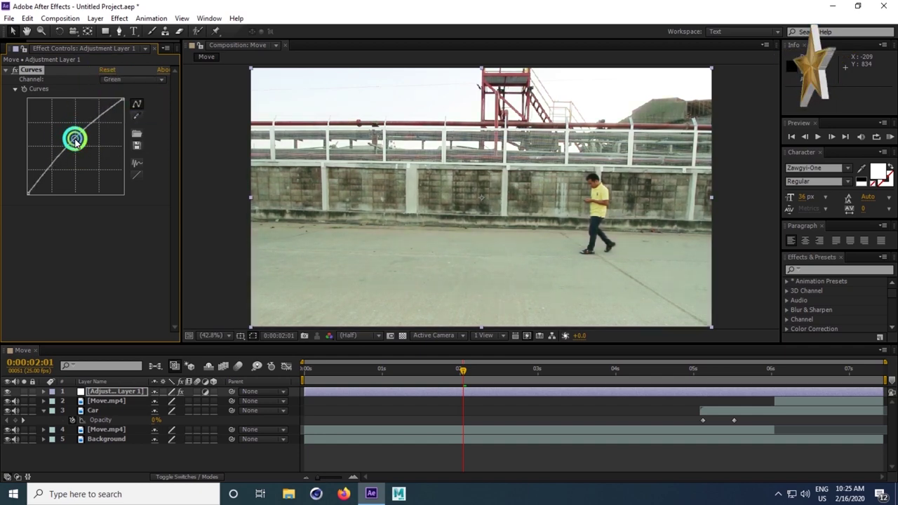
Bend the Blue and Red channel curves slightly upward in the midtones to balance the green tint
left_click(130, 84)
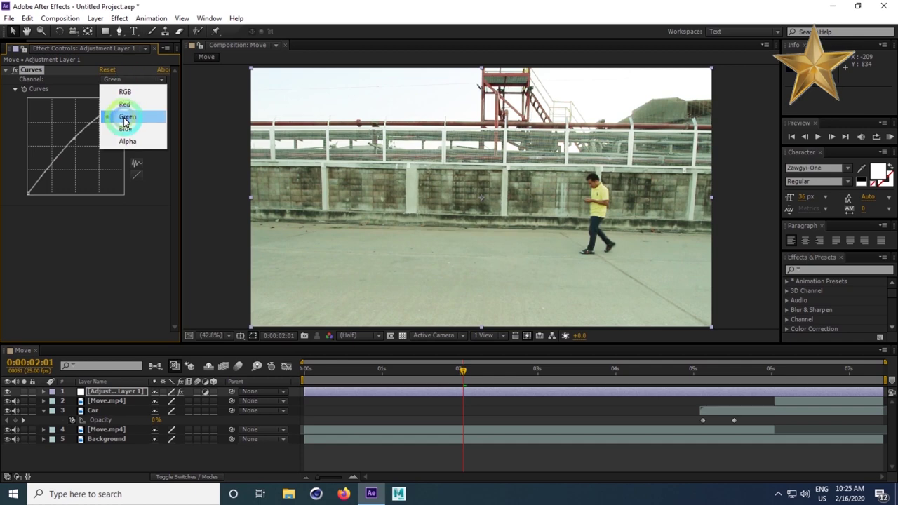
left_click(128, 136)
left_click(75, 155)
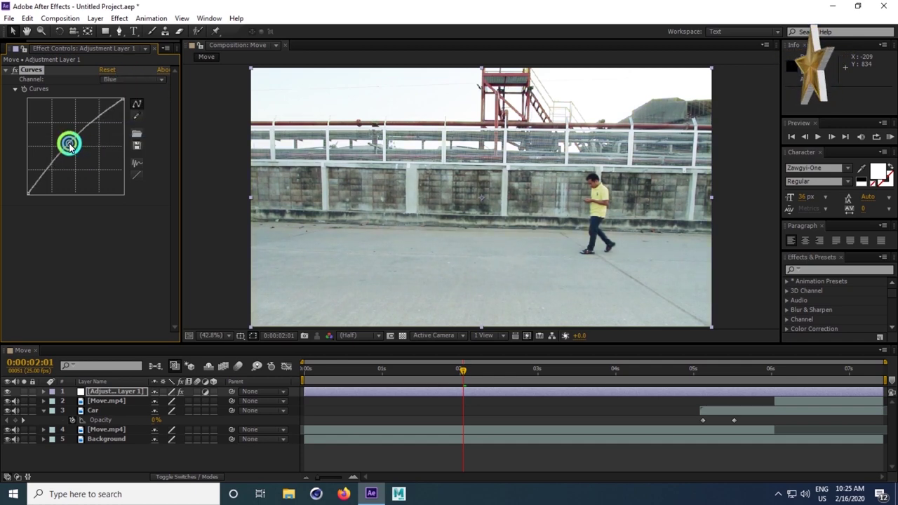
left_click(120, 80)
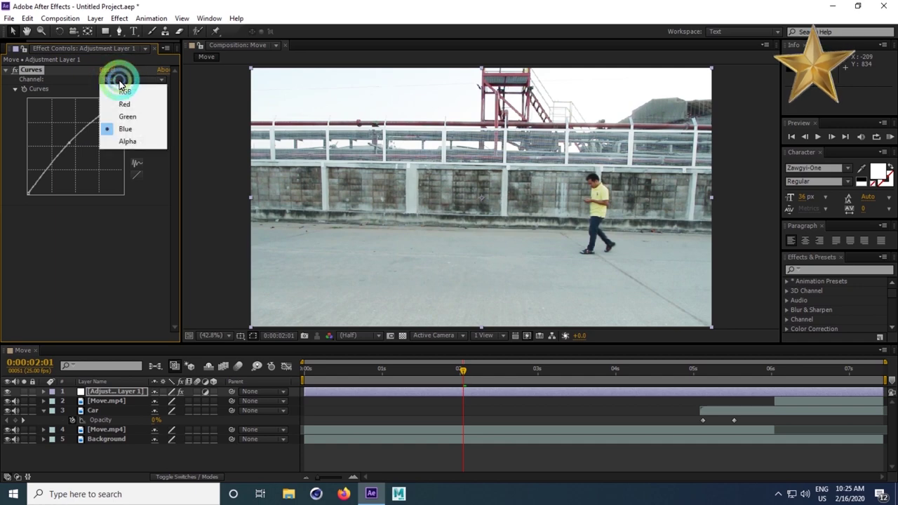
left_click(124, 104)
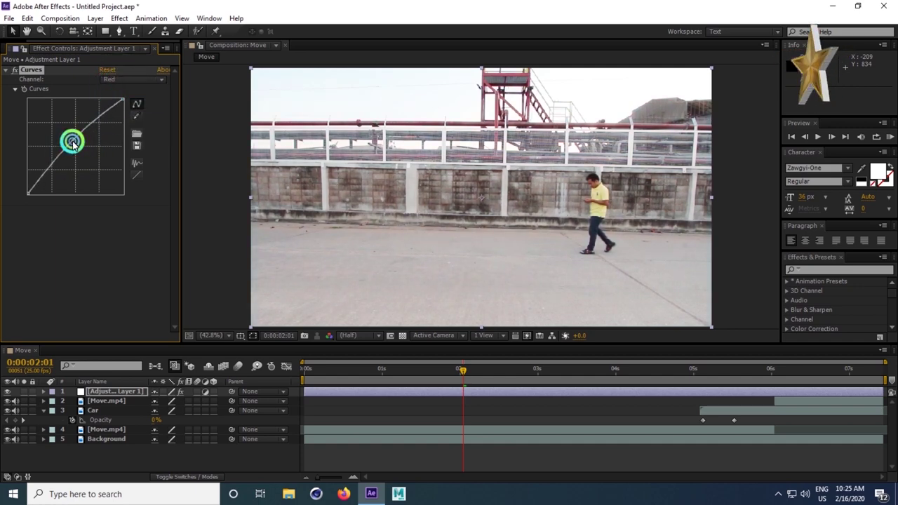
Apply the Levels color correction effect to the adjustment layer and set its RGB Input Black to 43.4 and Gamma to 1.14
left_click(116, 33)
left_click(117, 19)
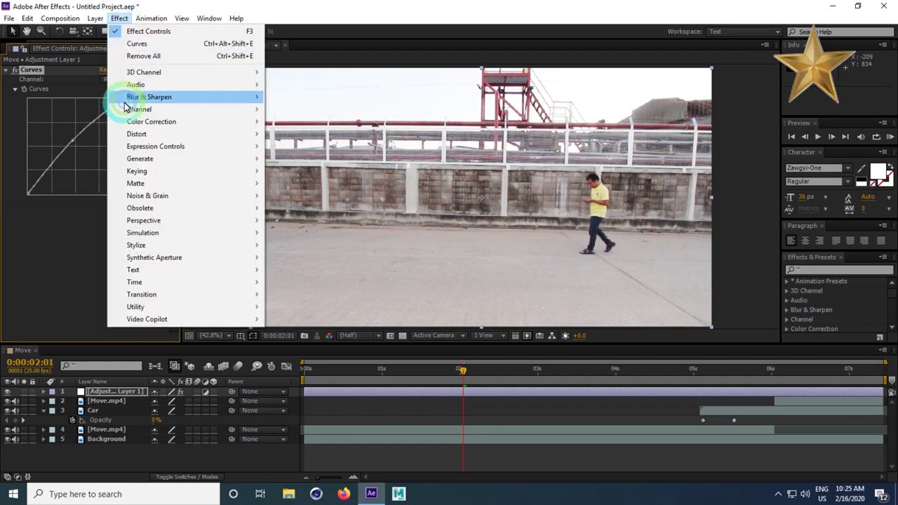
mouse_move(141, 121)
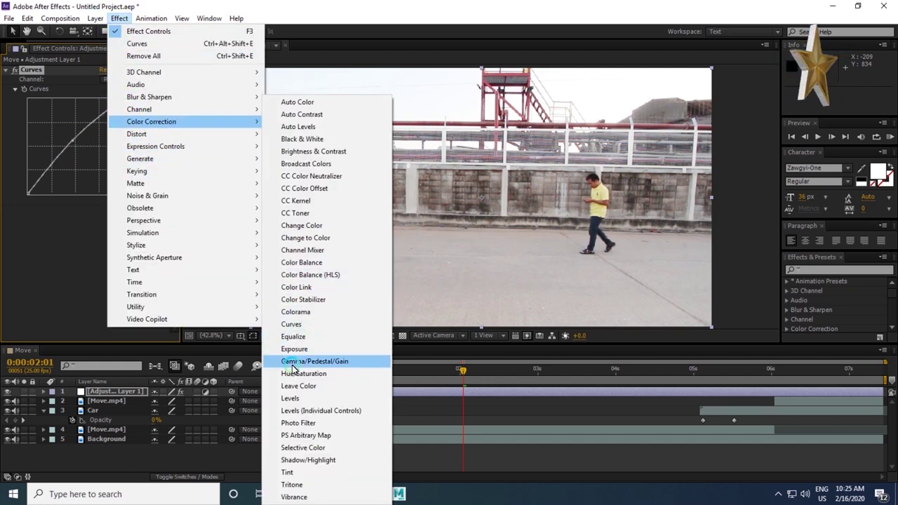
left_click(289, 398)
left_click(77, 268)
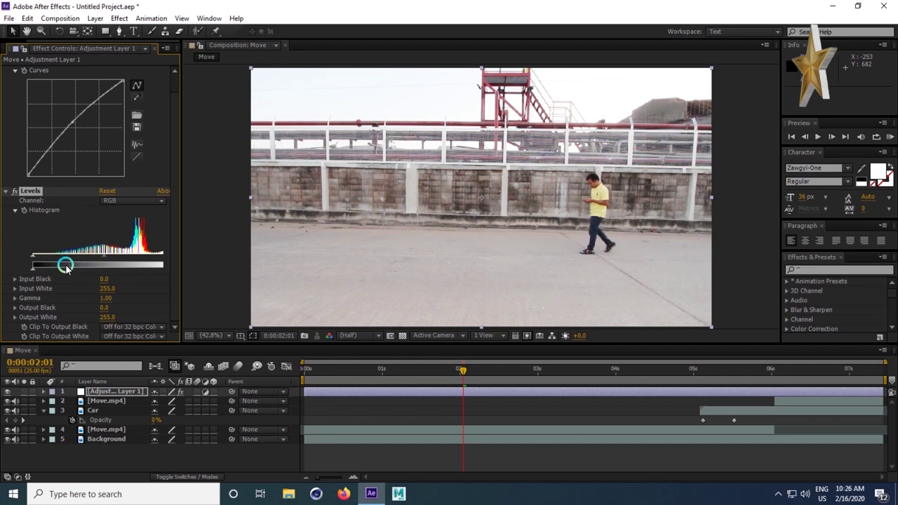
left_click_drag(107, 278, 117, 278)
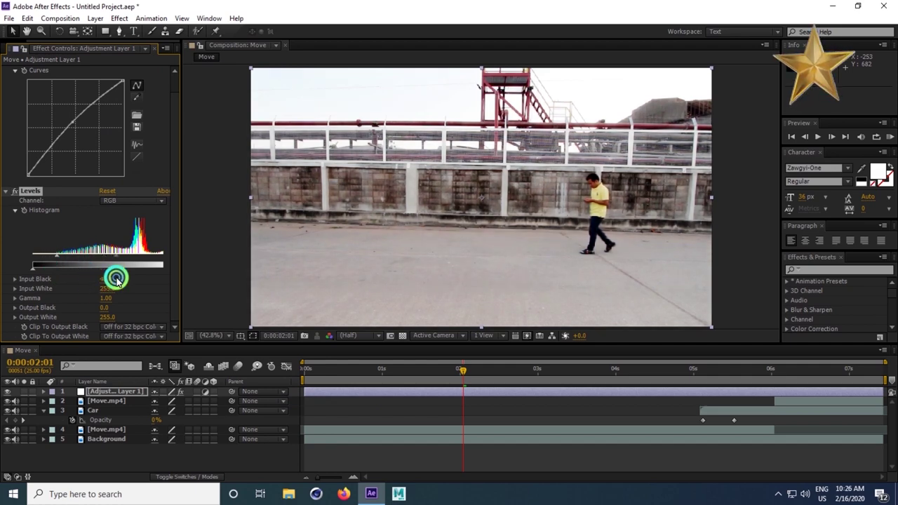
left_click(108, 259)
mouse_move(116, 258)
left_mouse_down()
mouse_move(124, 253)
mouse_move(100, 254)
left_mouse_up()
left_click(32, 269)
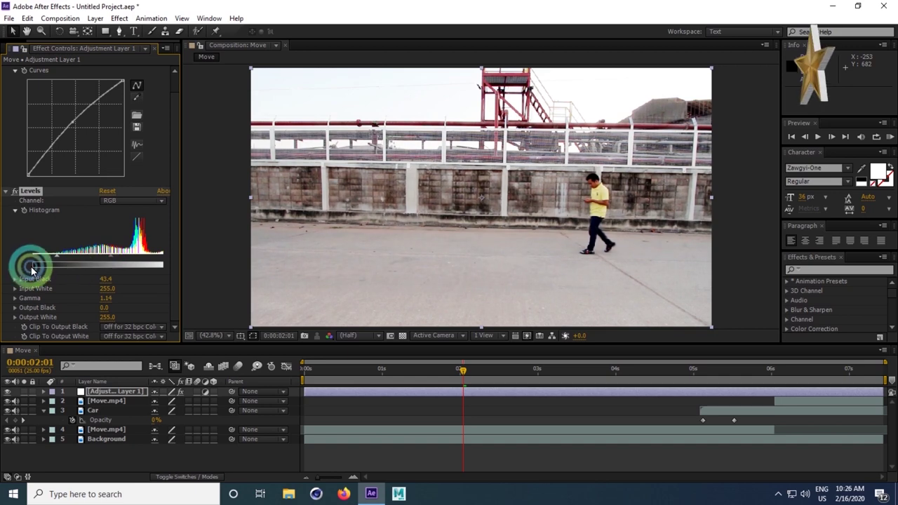
Set the Green channel's Input Black to -23.0 in Levels and start a RAM preview of the graded composition
left_click(115, 201)
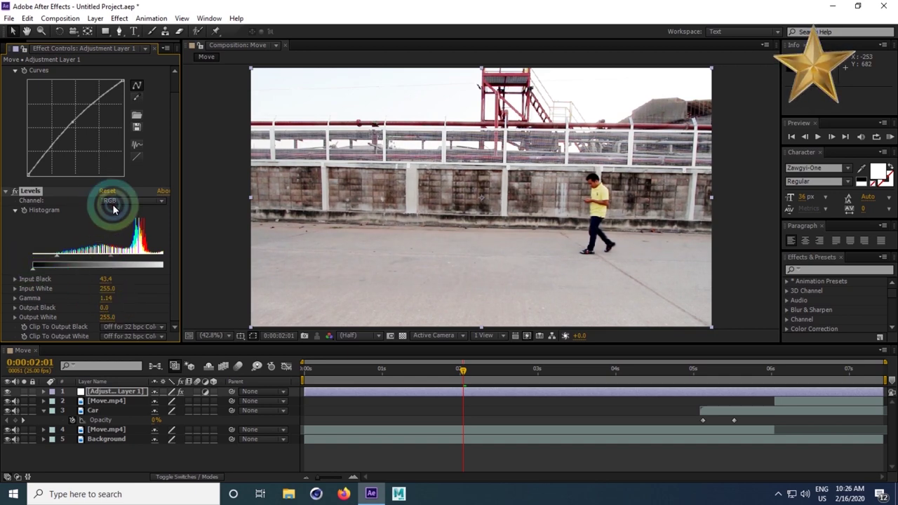
left_click(110, 250)
left_click(103, 282)
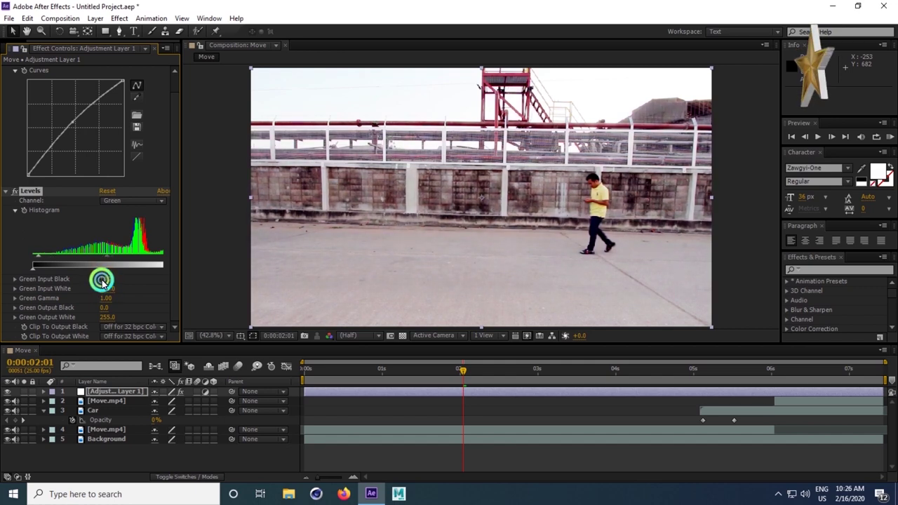
left_click_drag(100, 282, 96, 283)
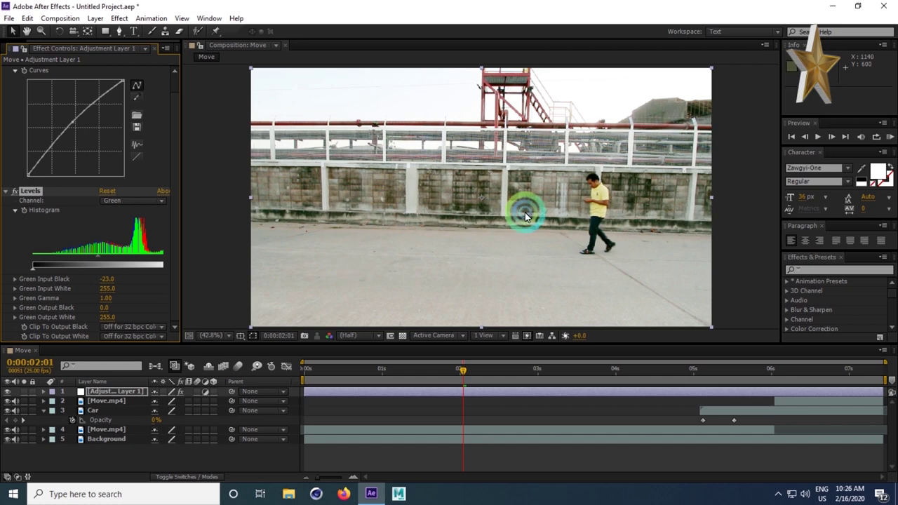
left_click(888, 137)
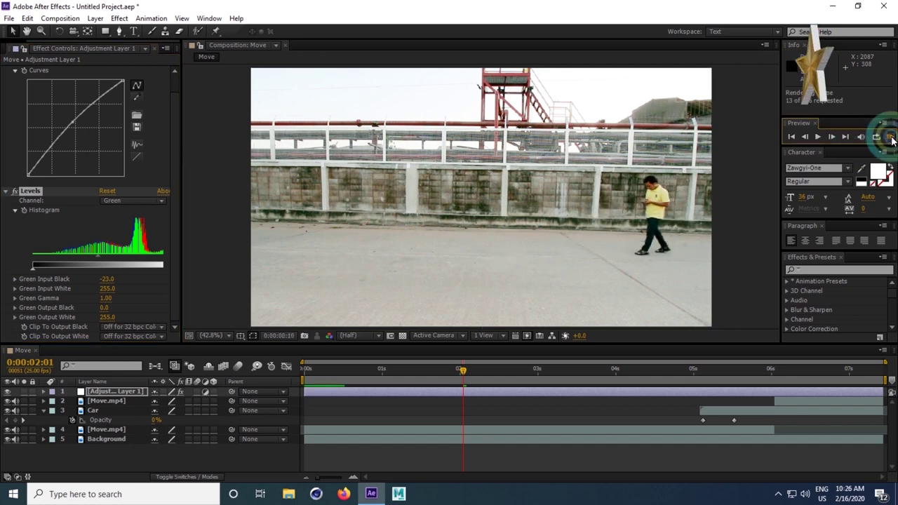